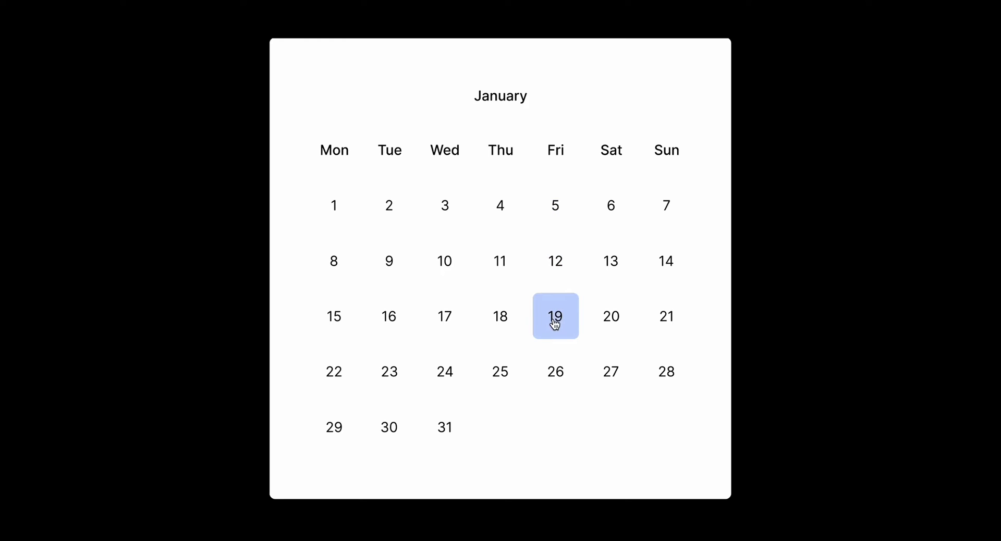
Create a text layer reading 1 on the canvas
left_click(554, 320)
left_click(555, 324)
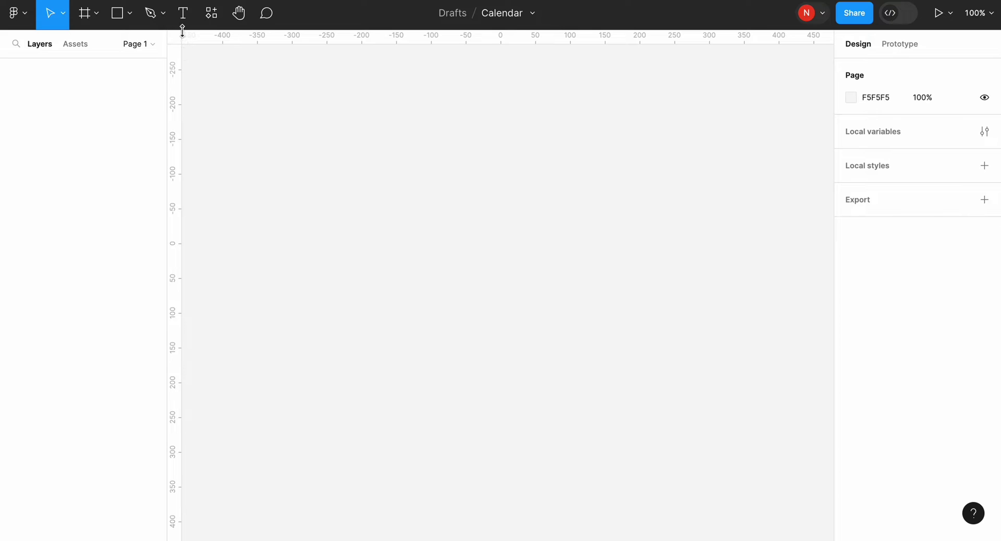
left_click(185, 21)
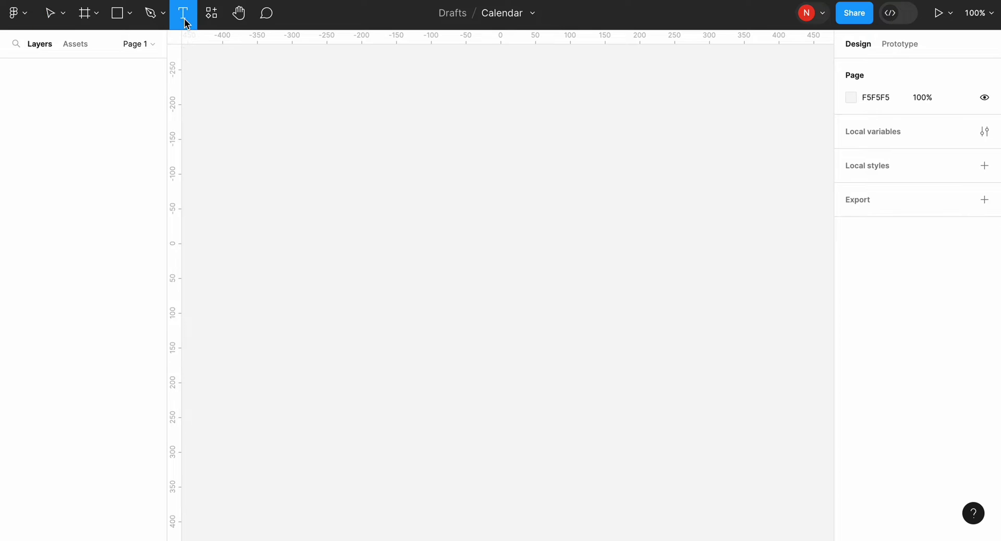
left_click(452, 257)
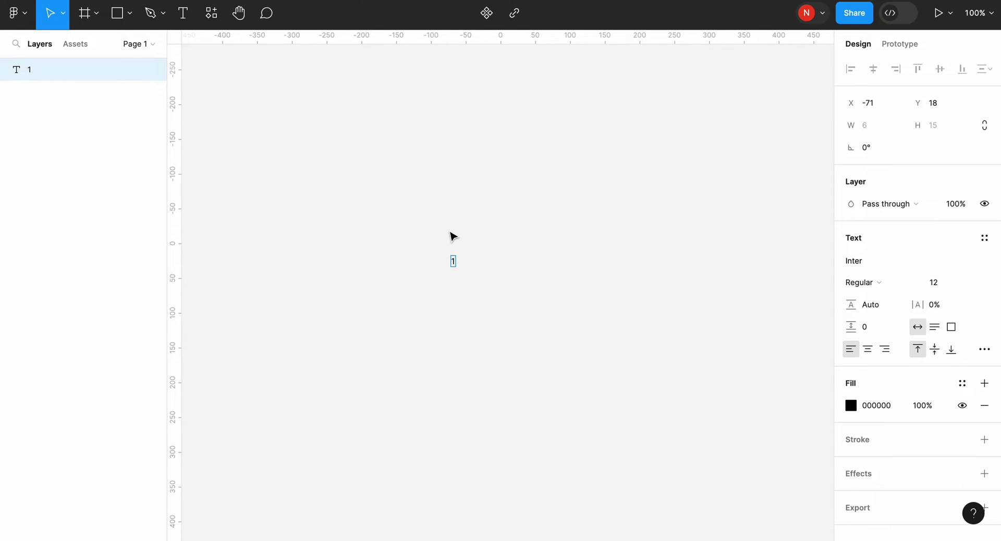
scroll(453, 237, "up", 5)
key("Escape")
Wrap the 1 text in an auto layout frame fixed at 40 × 40
right_click(485, 298)
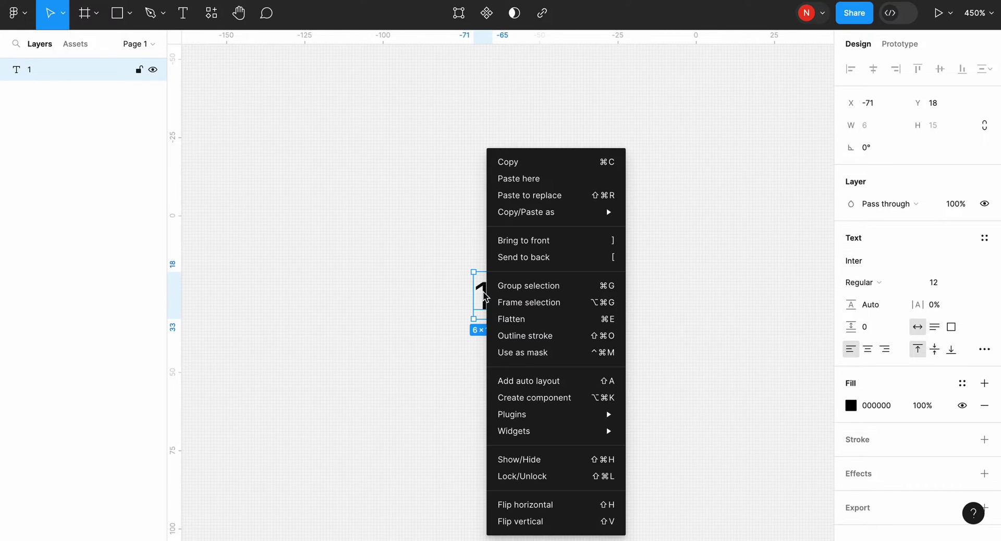
left_click(565, 381)
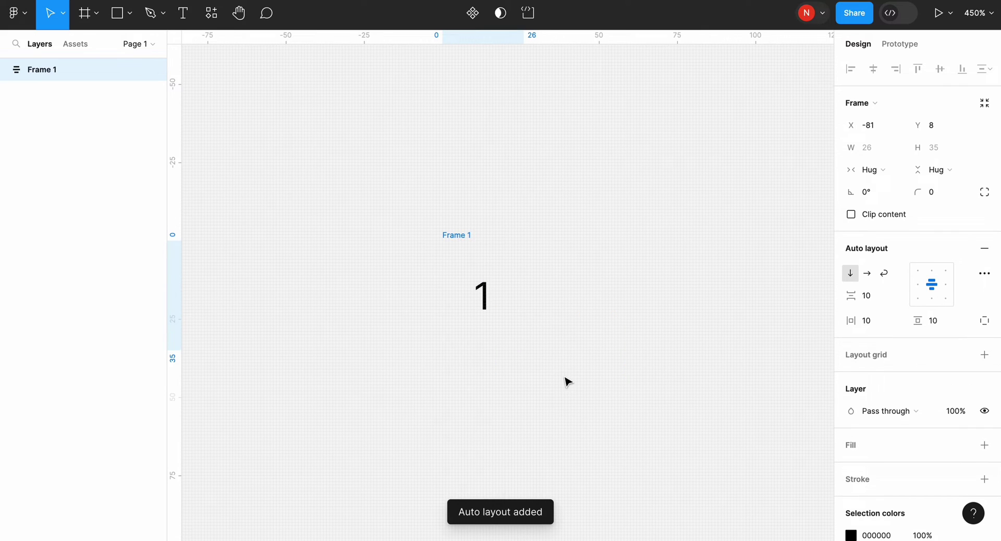
left_click(868, 150)
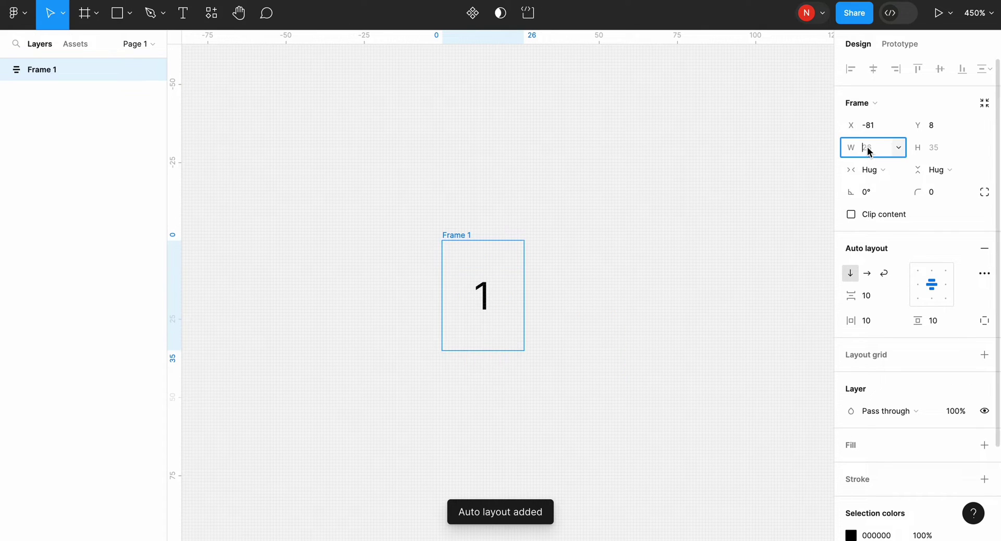
type("40")
left_click(930, 149)
type("40")
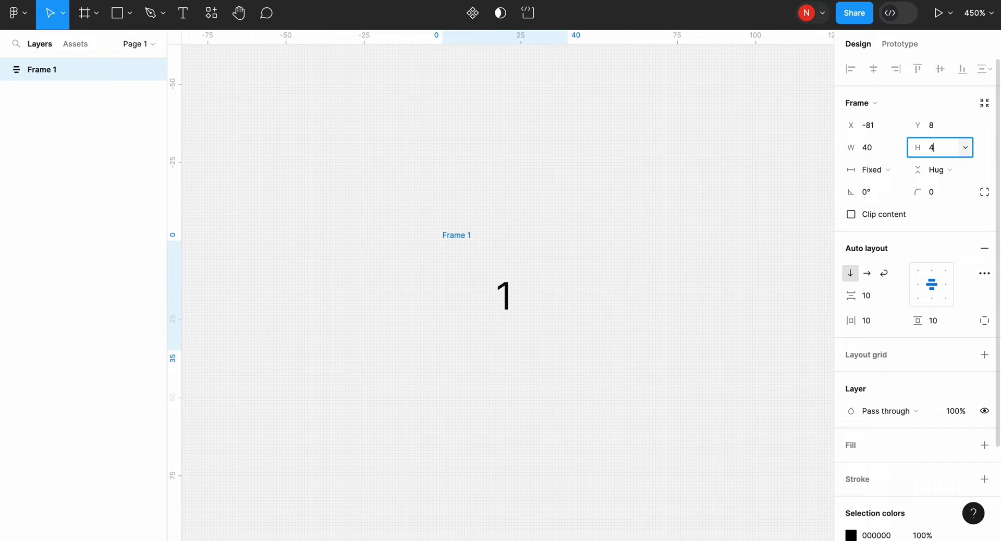
key("Return")
scroll(873, 404, "down", 3)
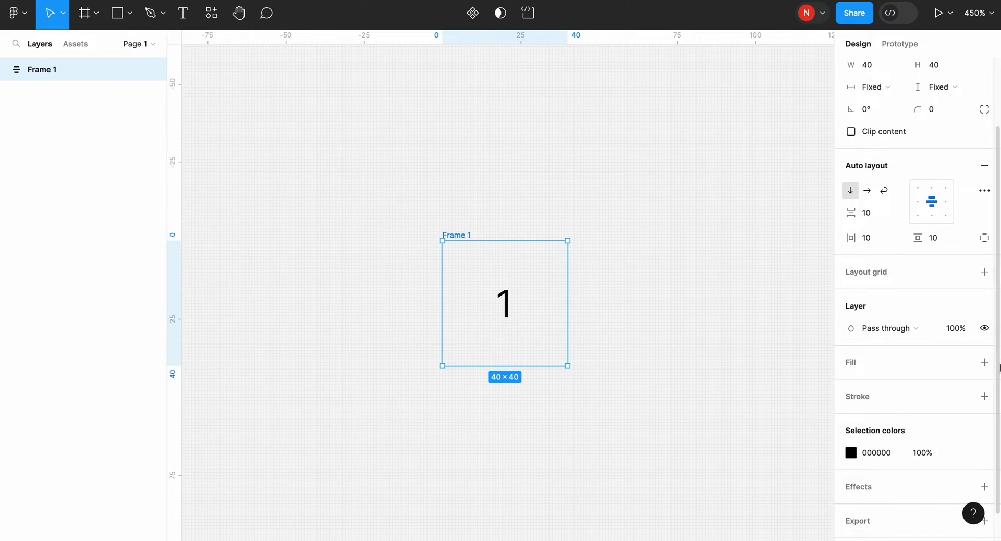
Give Frame 1 a white fill and duplicate it twice into Frames 2 and 3
left_click(984, 362)
left_click(672, 348)
scroll(672, 348, "down", 2)
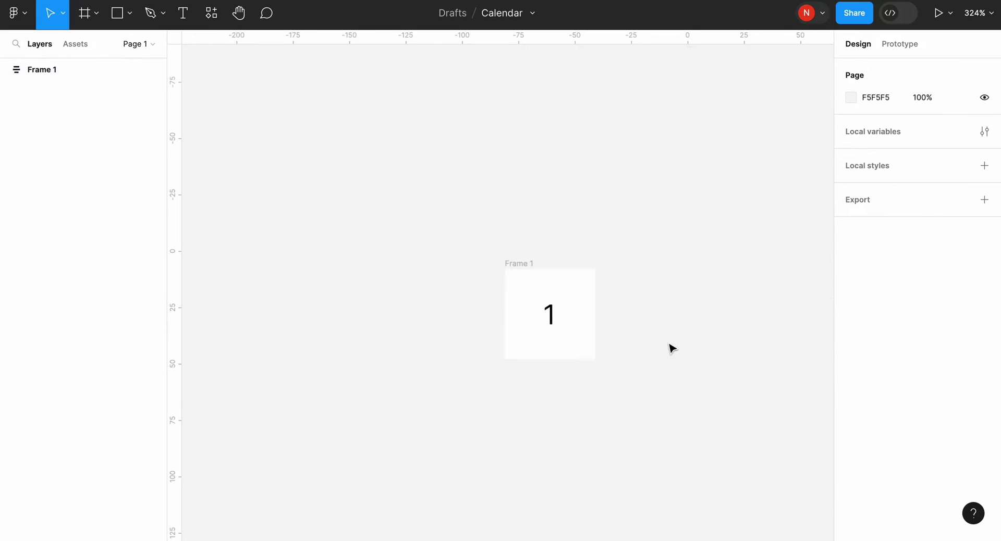
scroll(670, 346, "right", 2)
left_click(453, 250)
key("ctrl+d")
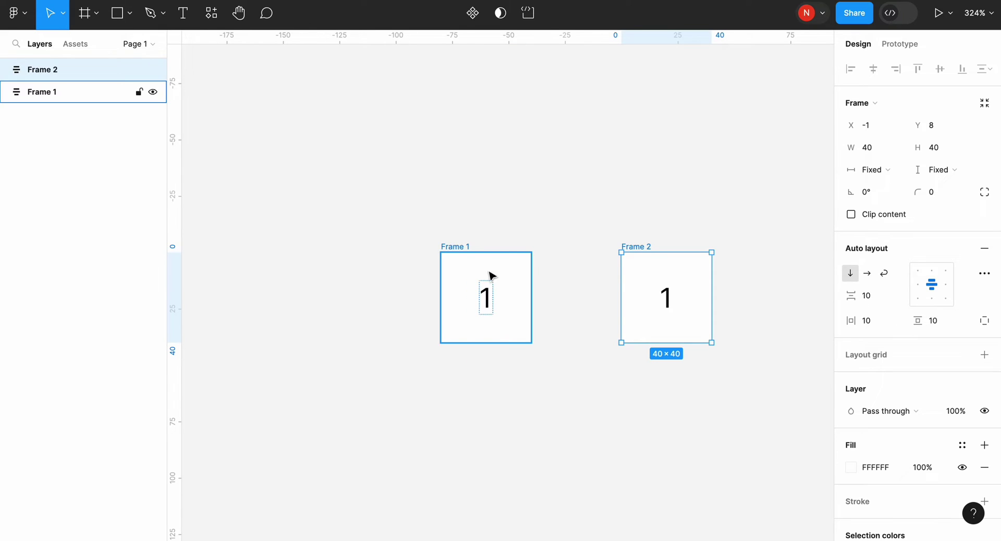
key("ctrl+d")
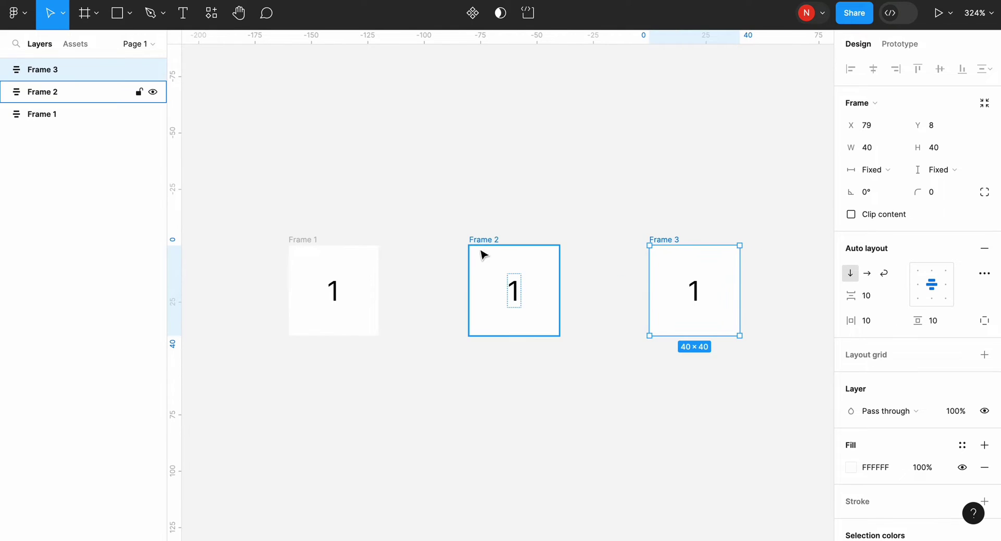
Change Frame 2's fill to pale blue C0D5FF
left_click(483, 252)
scroll(857, 375, "down", 1)
left_click(850, 419)
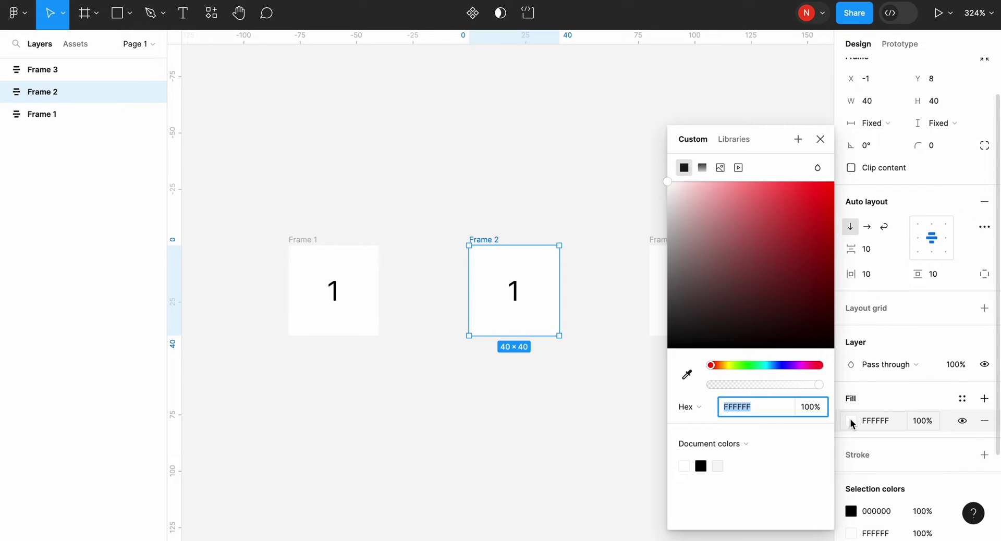
left_click(771, 365)
left_click(775, 217)
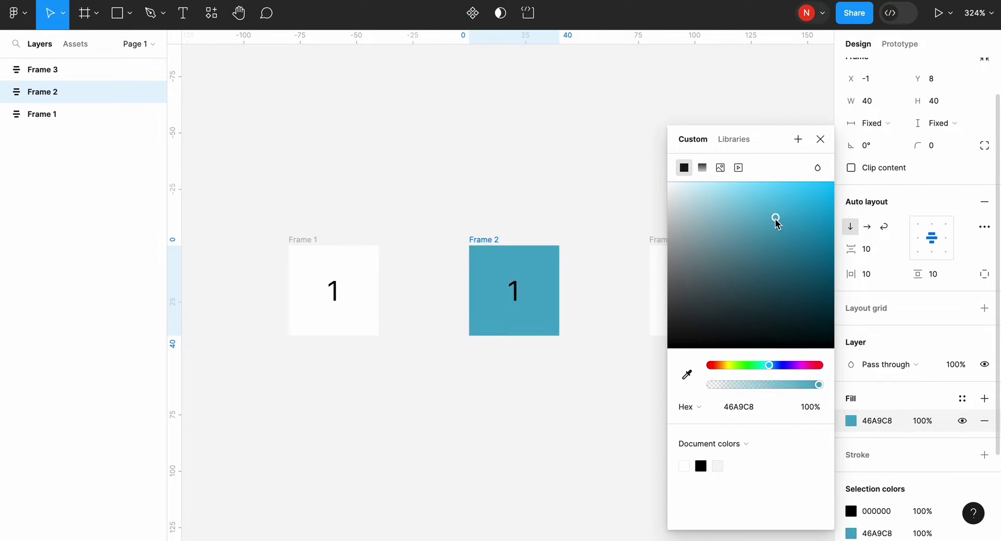
left_click(740, 182)
left_click(777, 365)
left_click_drag(774, 217, 708, 177)
left_click(635, 287)
Change Frame 3's fill to blue 3F80FF
scroll(635, 287, "right", 2)
left_click(626, 295)
left_click(596, 248)
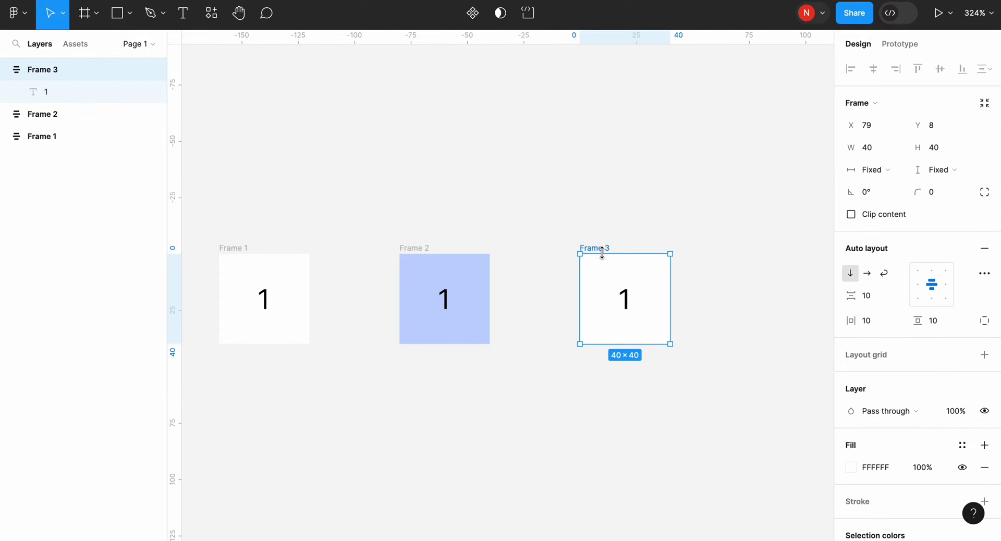
left_click(850, 467)
left_click(686, 374)
left_click(482, 308)
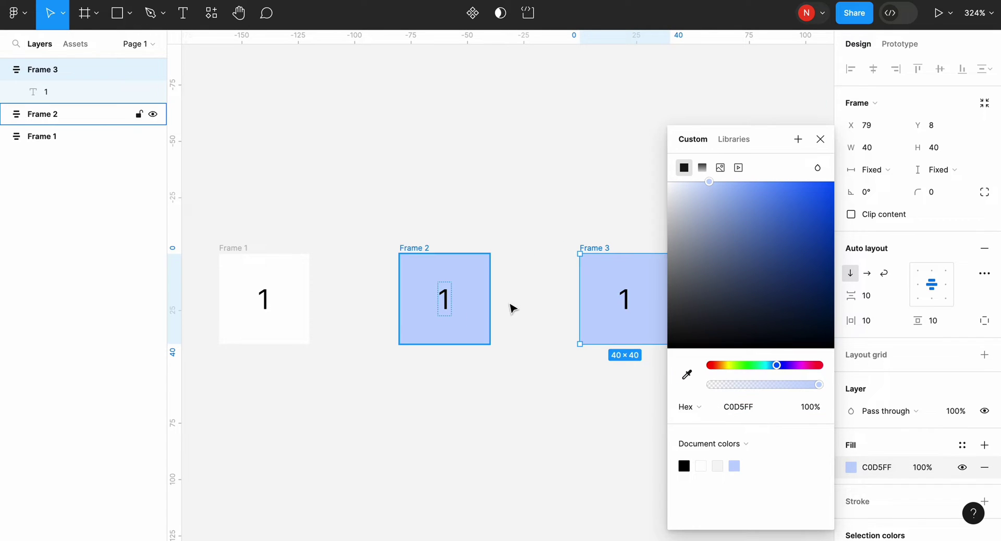
left_click_drag(766, 194, 793, 181)
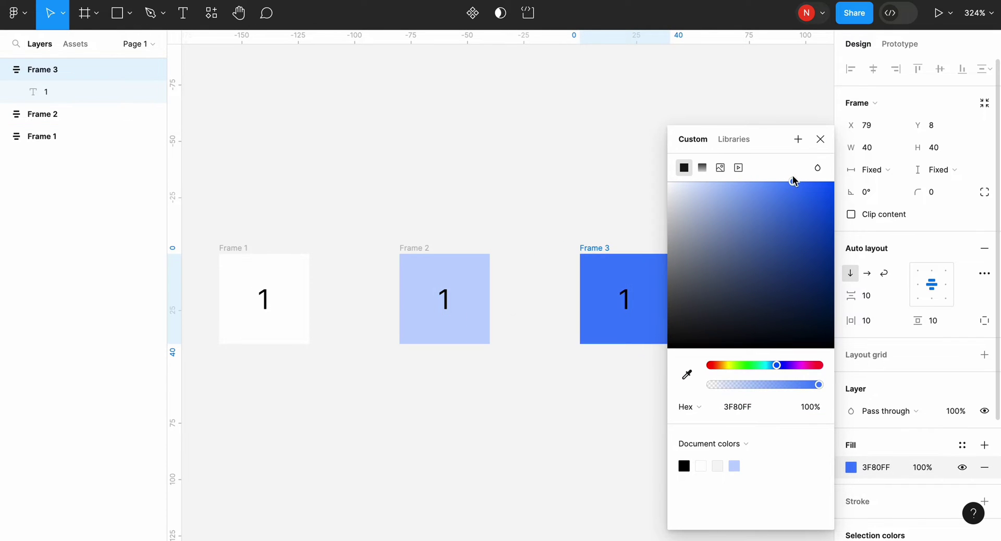
Make the number in Frame 3 white
scroll(847, 469, "down", 1)
left_click(851, 450)
left_click(726, 248)
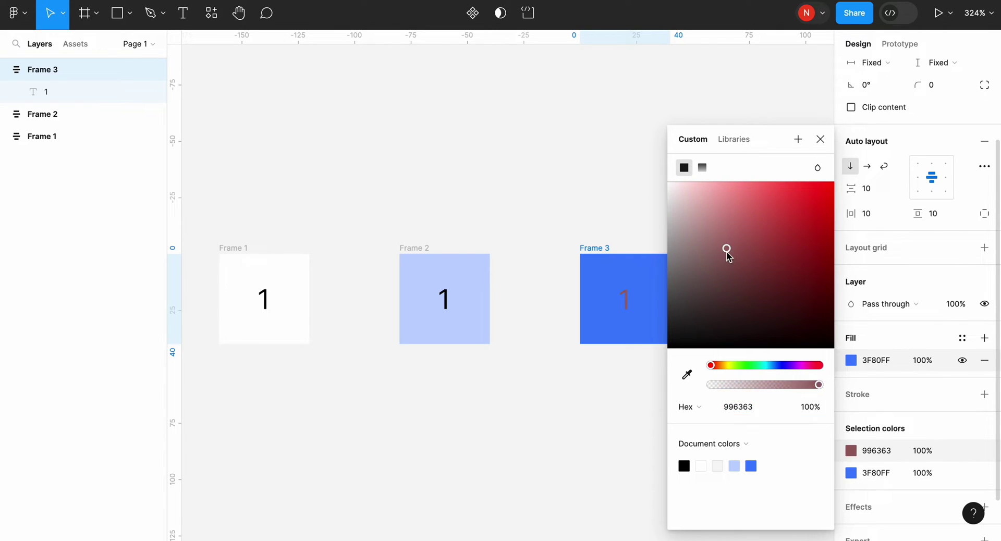
left_click_drag(726, 249, 645, 175)
left_click(587, 181)
scroll(587, 181, "down", 3)
scroll(398, 258, "up", 3)
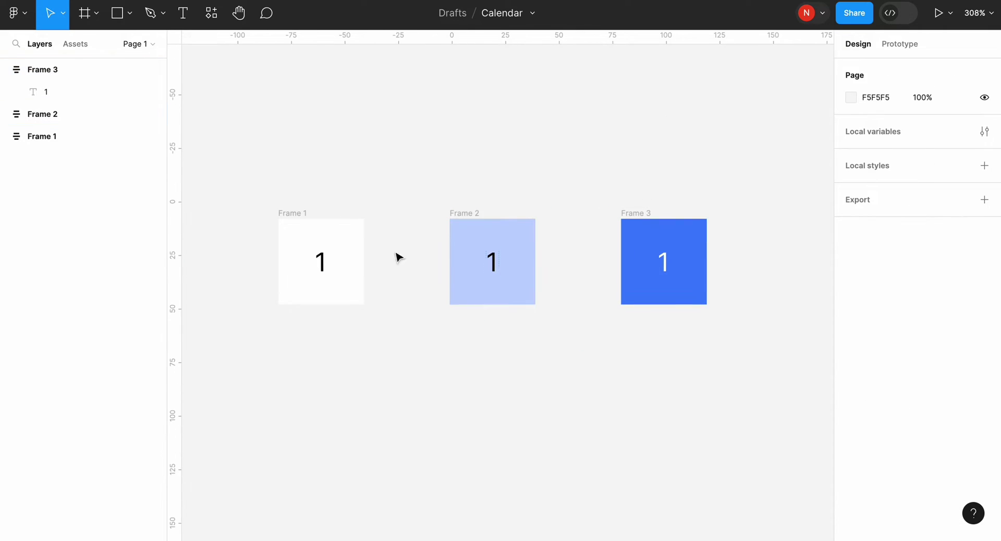
Set a corner radius of 5 on Frames 2 and 3
left_click(455, 242)
left_click(934, 194)
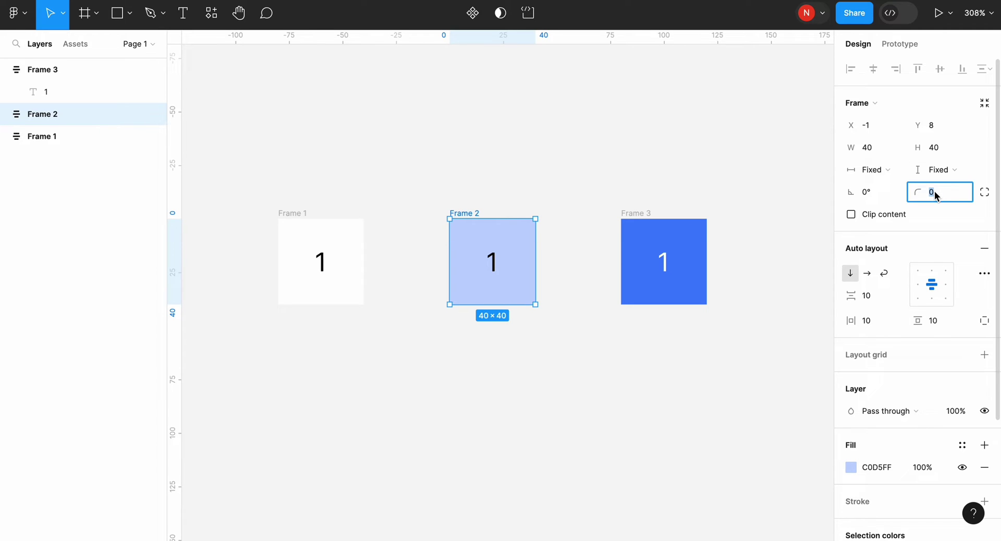
type("5")
key("Return")
left_click(698, 255)
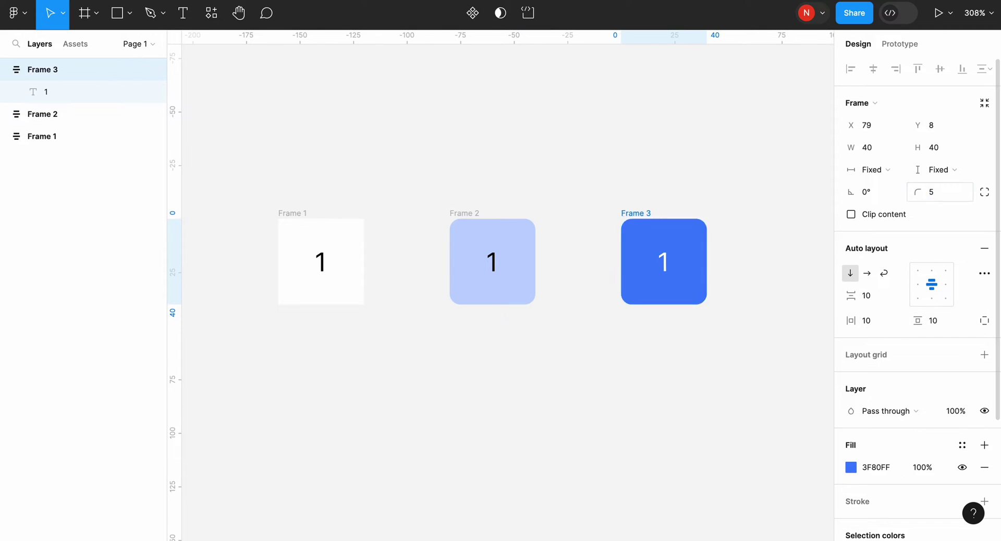
Select all three frames and bring up the component options
left_click(602, 183)
left_click_drag(254, 139, 779, 412)
left_click(480, 13)
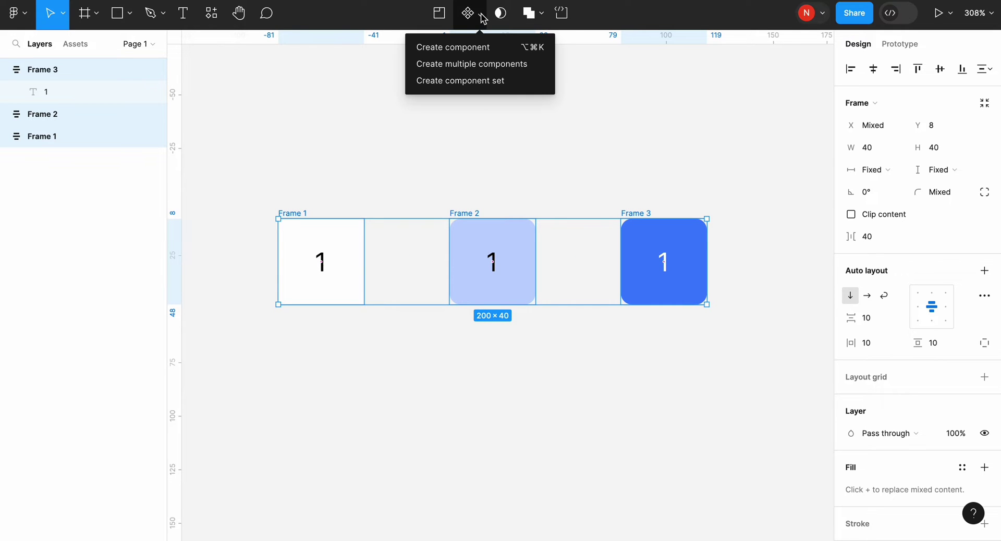
Create the component set and link the Frame 1 variant to Frame 2 in Prototype
left_click(469, 80)
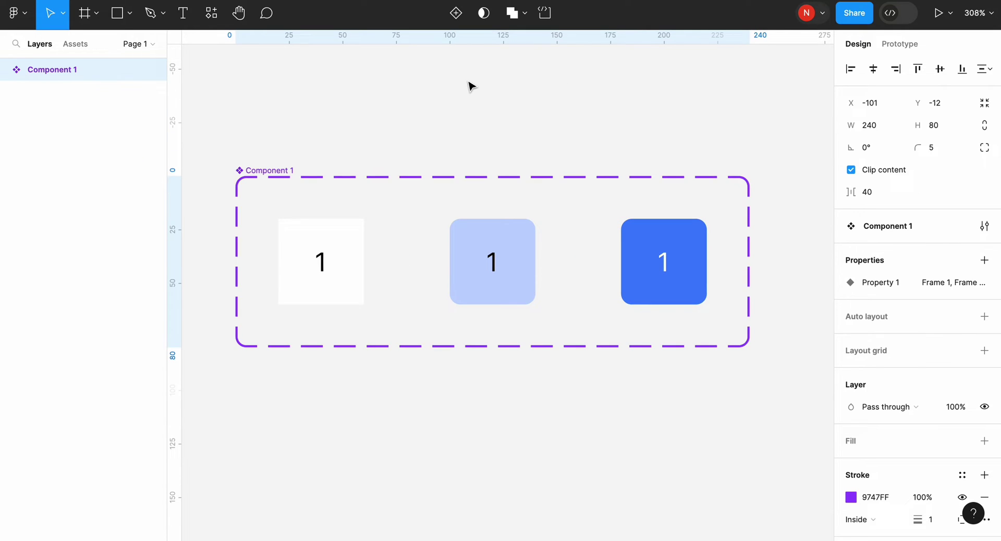
left_click(353, 234)
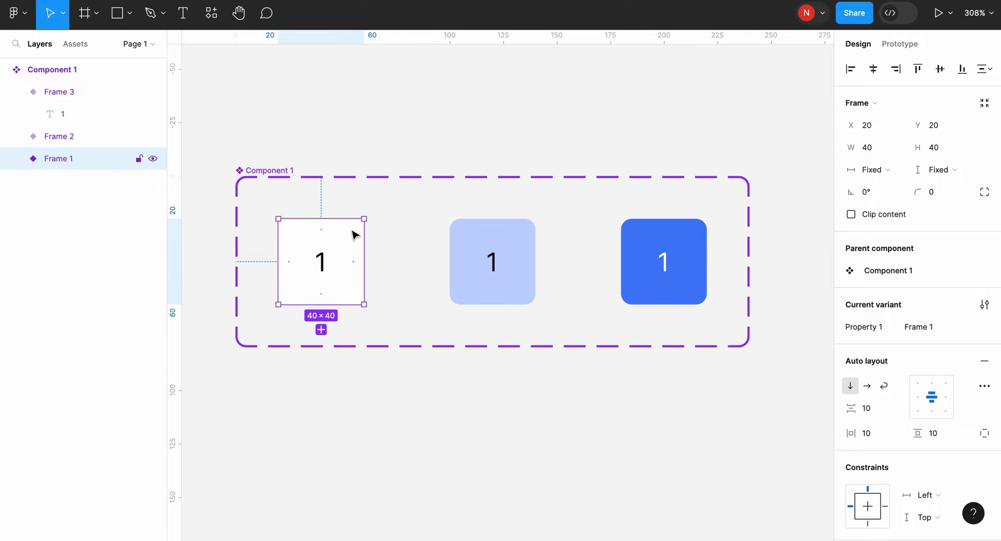
left_click(894, 44)
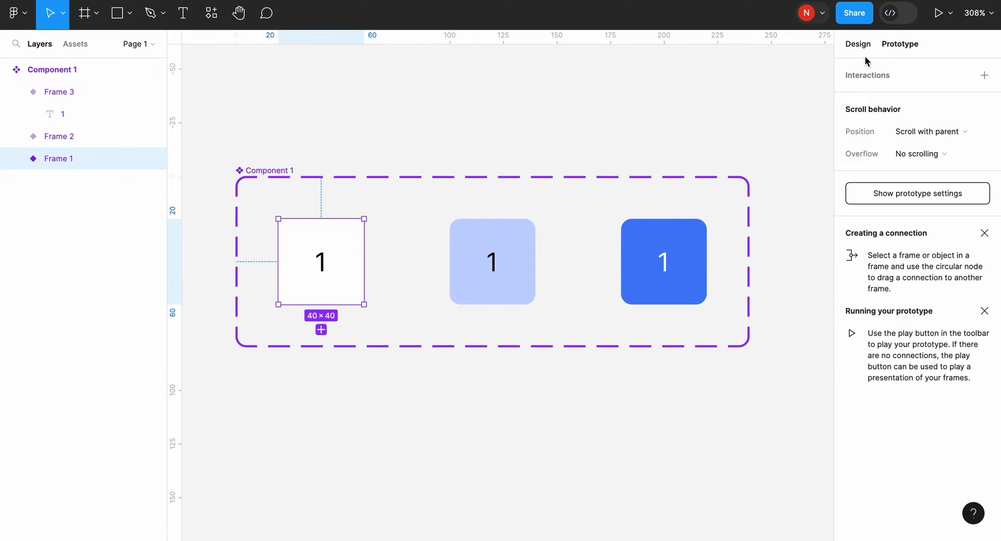
left_click_drag(364, 261, 463, 264)
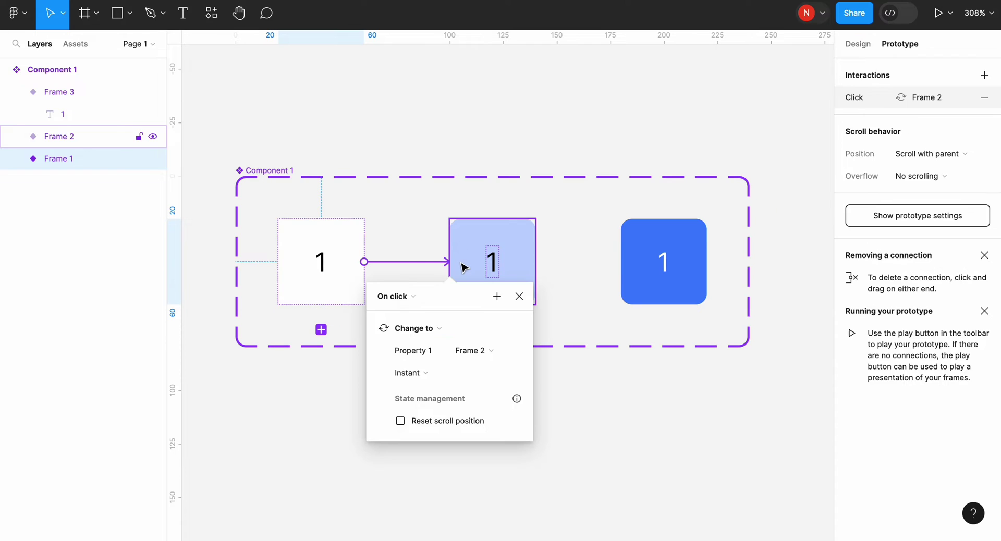
Set the Frame 1→2 interaction to While hovering, Smart animate, 100ms
left_click(412, 297)
left_click(412, 327)
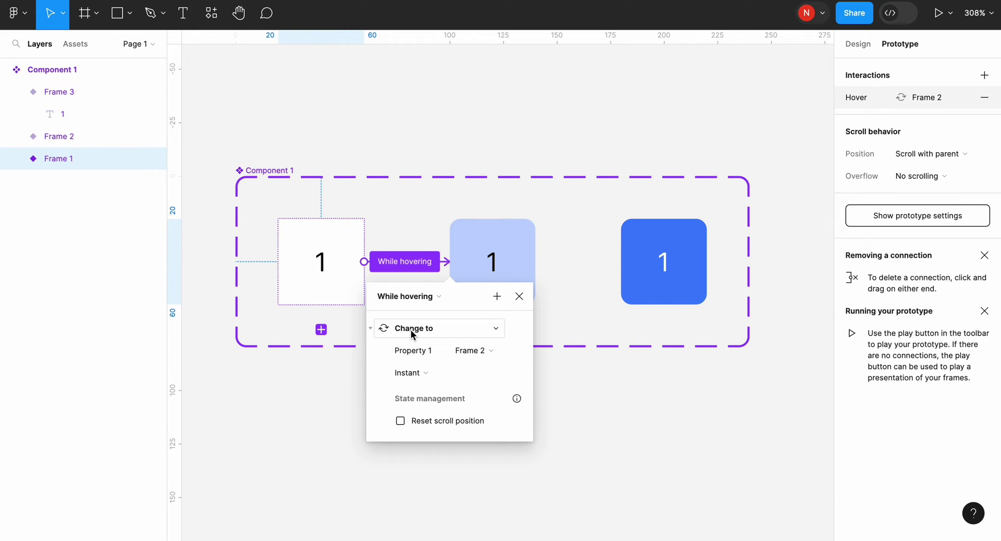
left_click(416, 373)
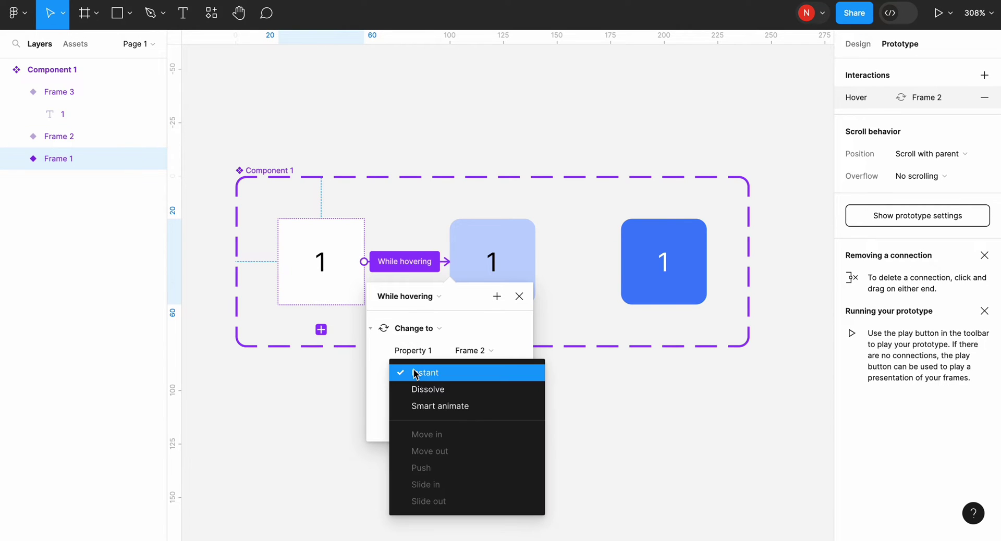
left_click(423, 404)
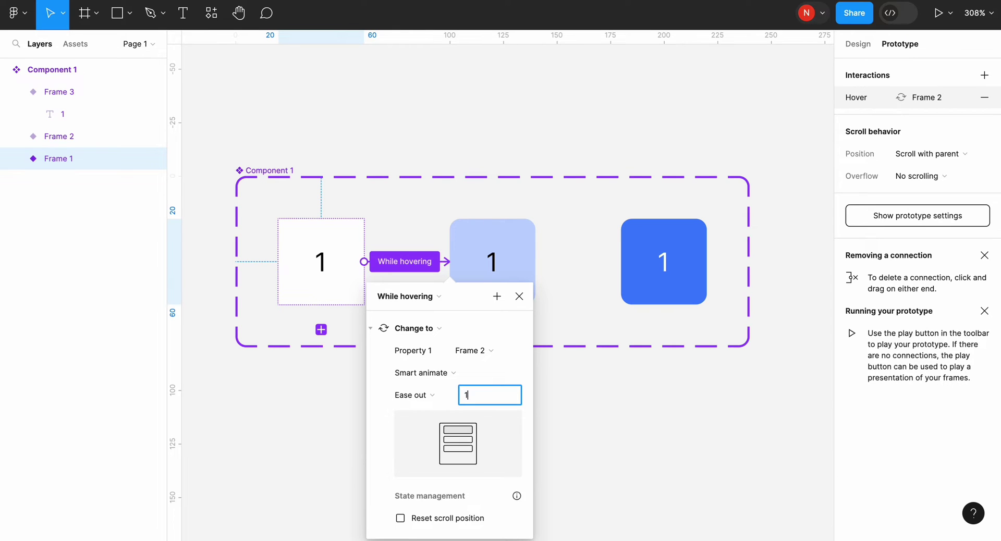
type("100")
key("Return")
Link Frame 2 to Frame 3 and Frame 3 back to Frame 1 on click
left_click(516, 248)
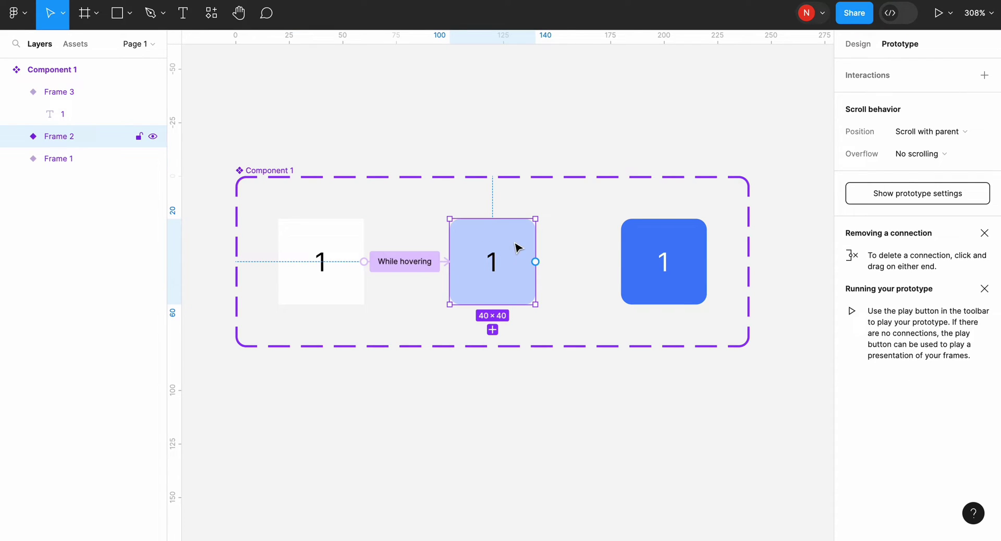
left_click_drag(536, 261, 661, 258)
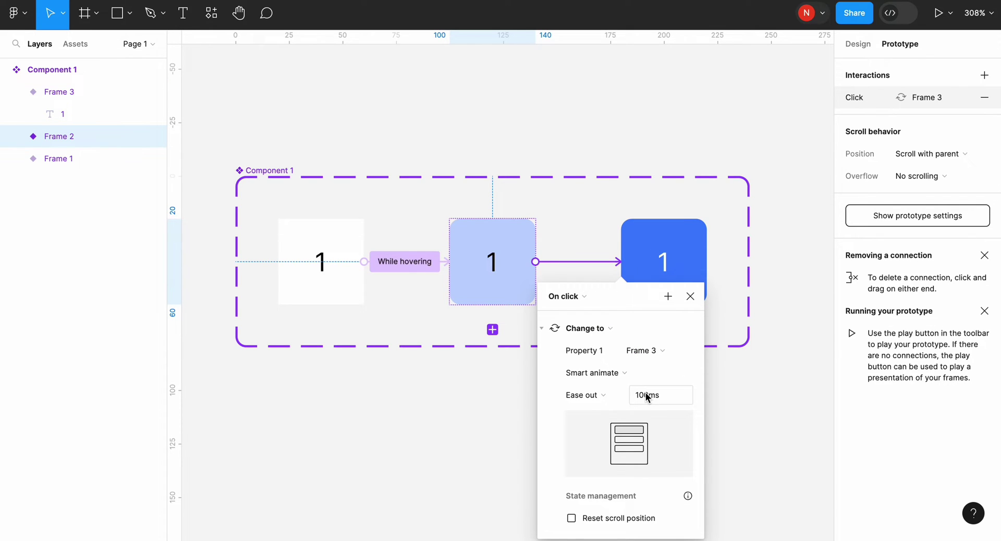
left_click(427, 399)
left_click(628, 245)
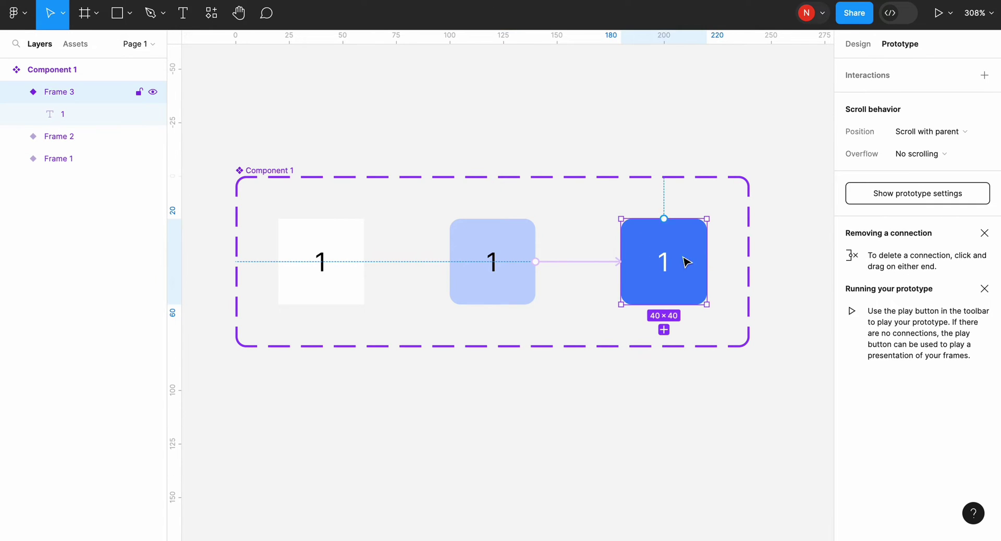
left_click_drag(707, 262, 335, 273)
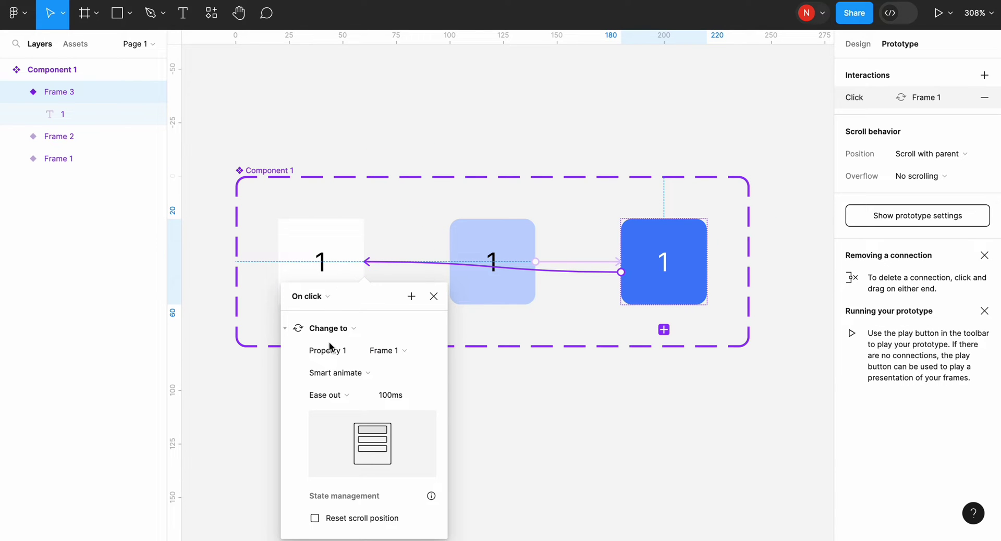
Place Component 1 instances from Assets in a row below the component
left_click(544, 435)
scroll(544, 435, "down", 5)
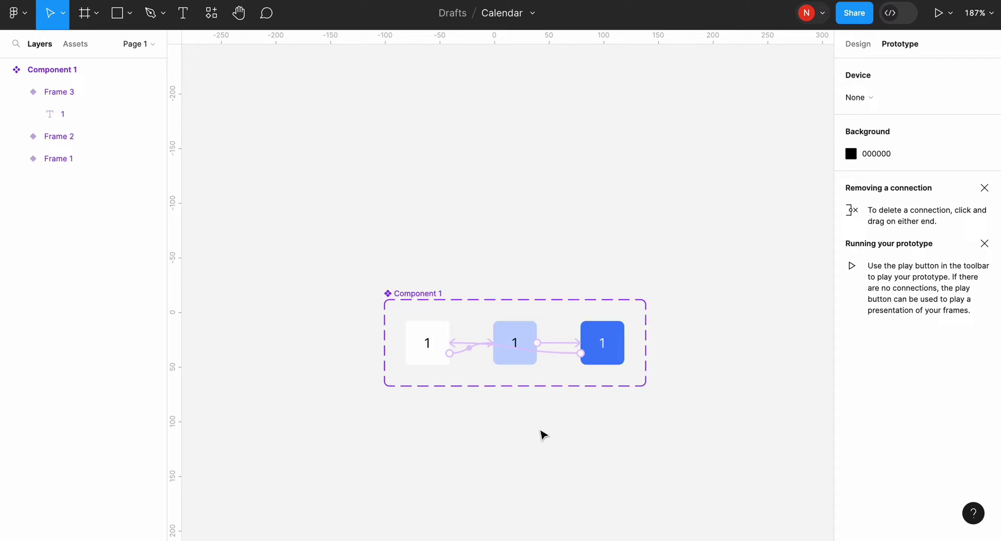
scroll(543, 435, "down", 4)
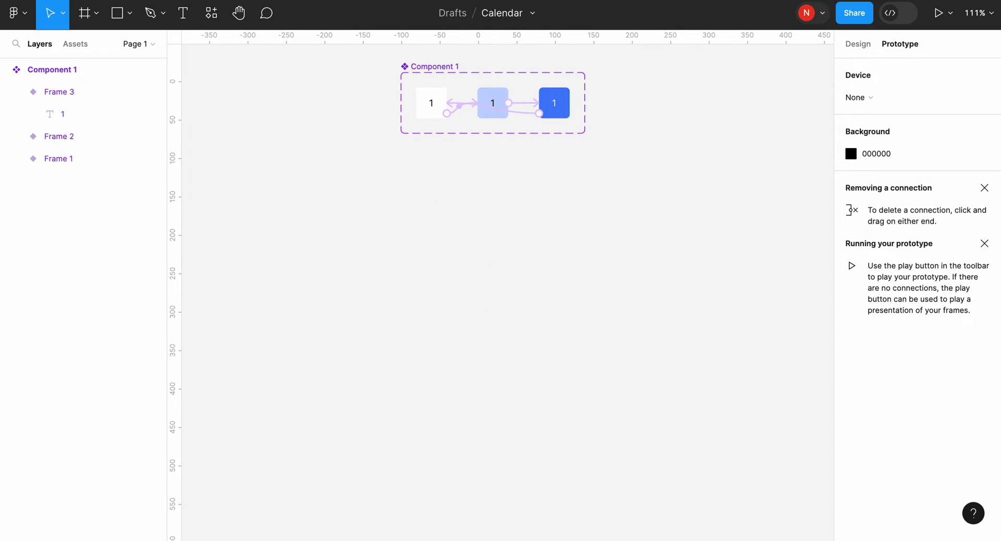
left_click(71, 46)
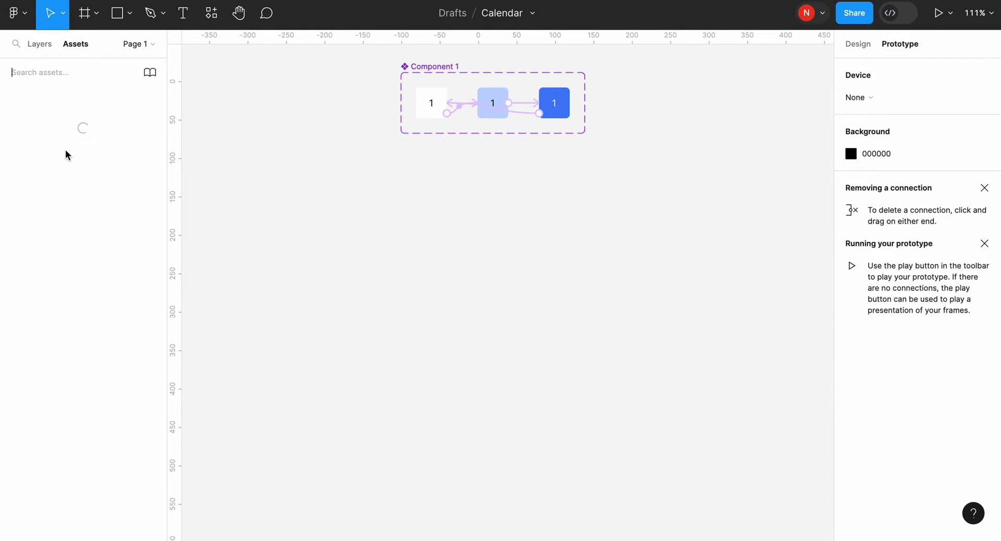
left_click_drag(65, 151, 776, 328)
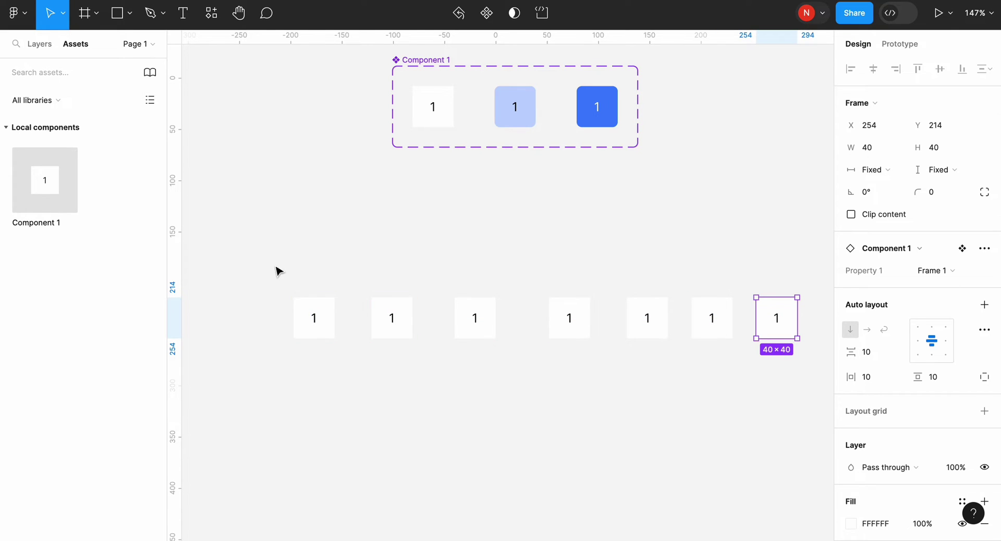
Distribute the seven instances horizontally with 8 px spacing
left_click_drag(252, 252, 794, 397)
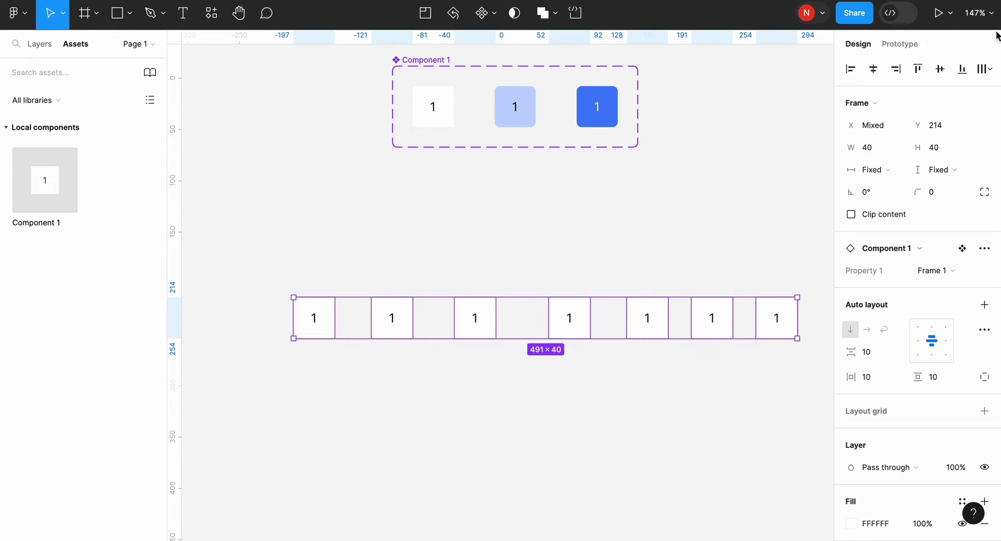
left_click(989, 77)
left_click(893, 132)
scroll(560, 238, "down", 1)
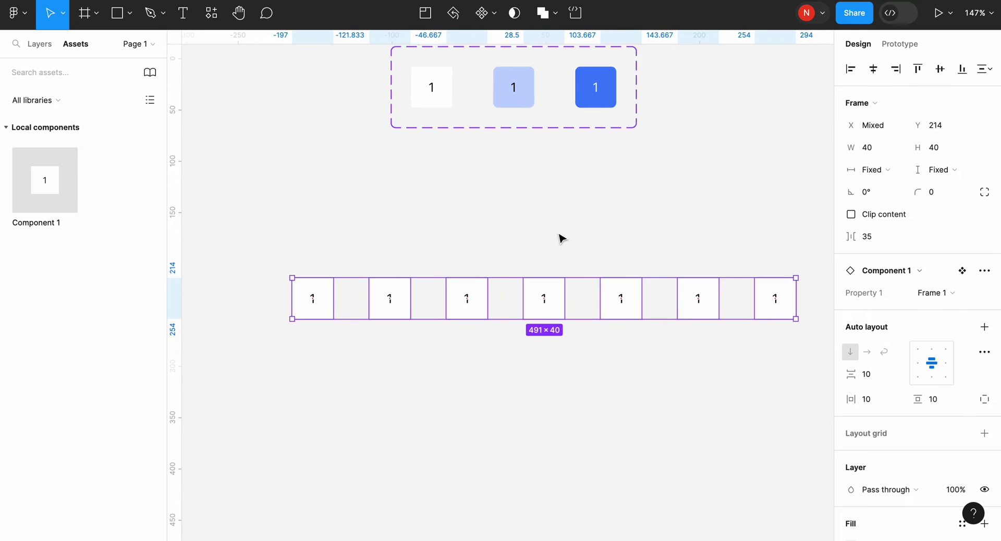
scroll(560, 238, "down", 2)
scroll(560, 238, "right", 2)
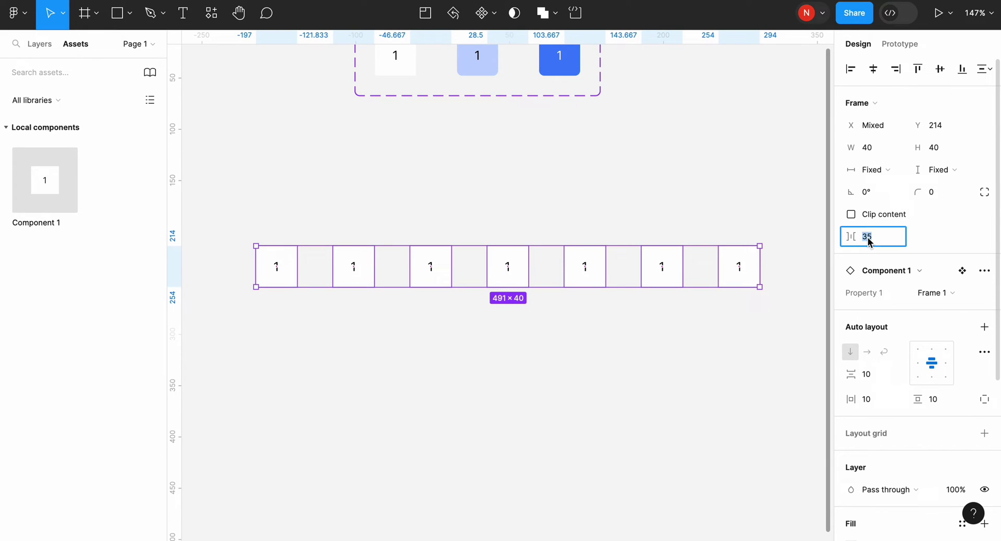
type("8")
key("Return")
Alt-drag the row of instances to duplicate it into six rows
left_click_drag(234, 189, 594, 349)
left_click_drag(508, 262, 512, 212)
scroll(511, 212, "down", 1)
scroll(511, 212, "left", 1)
Tidy up all six rows into a grid with 8 px gaps both ways
left_click(274, 161)
left_click_drag(255, 136, 699, 518)
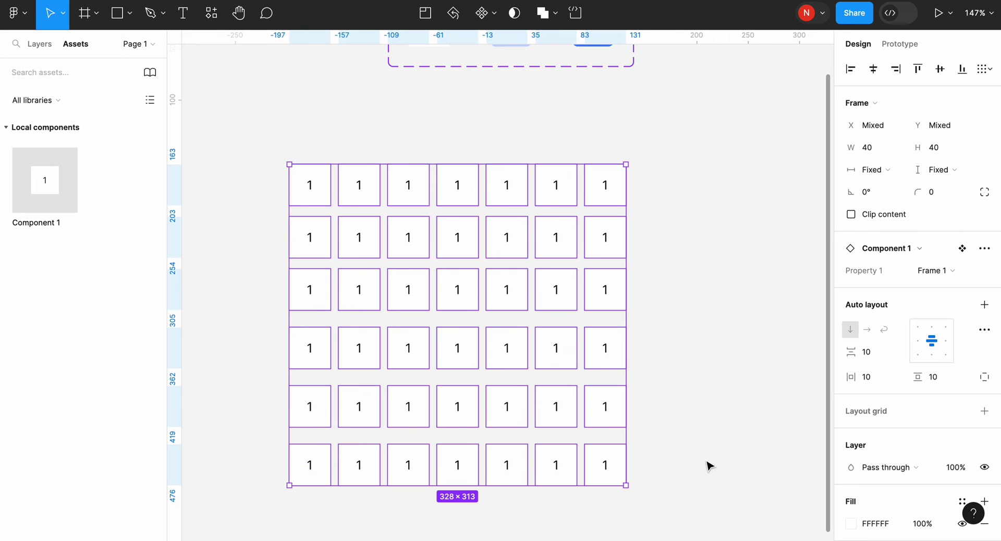
left_click(985, 73)
left_click(923, 101)
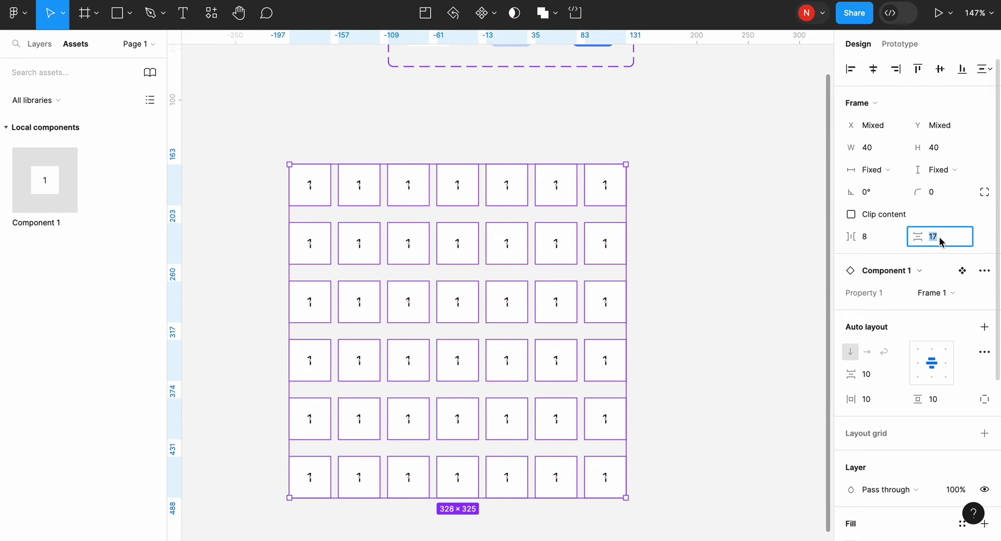
key("Return")
scroll(282, 187, "up", 2)
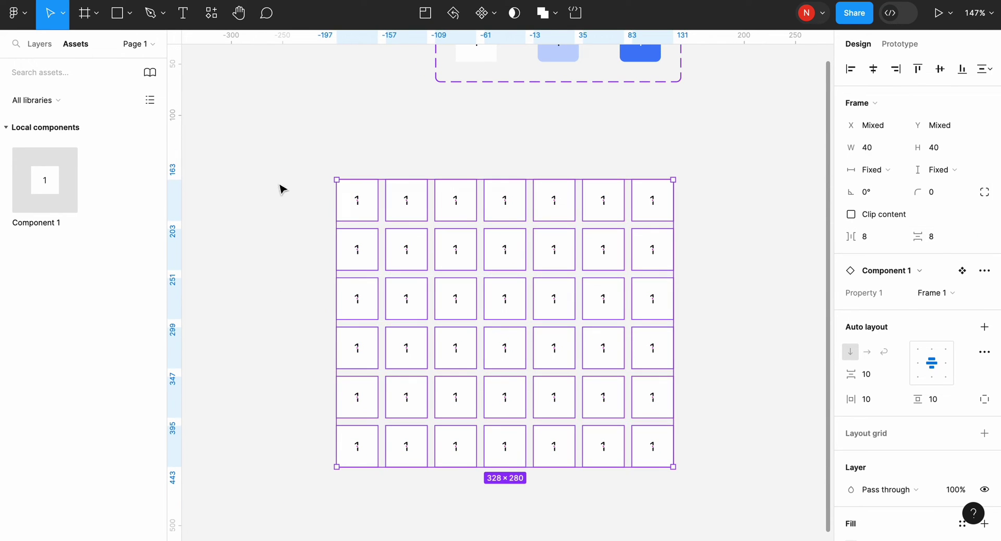
Number the following cells 2 through 31, advancing with Tab
left_click(293, 194)
double_click(405, 200)
type("2\t3\t4\t5\t6\t7")
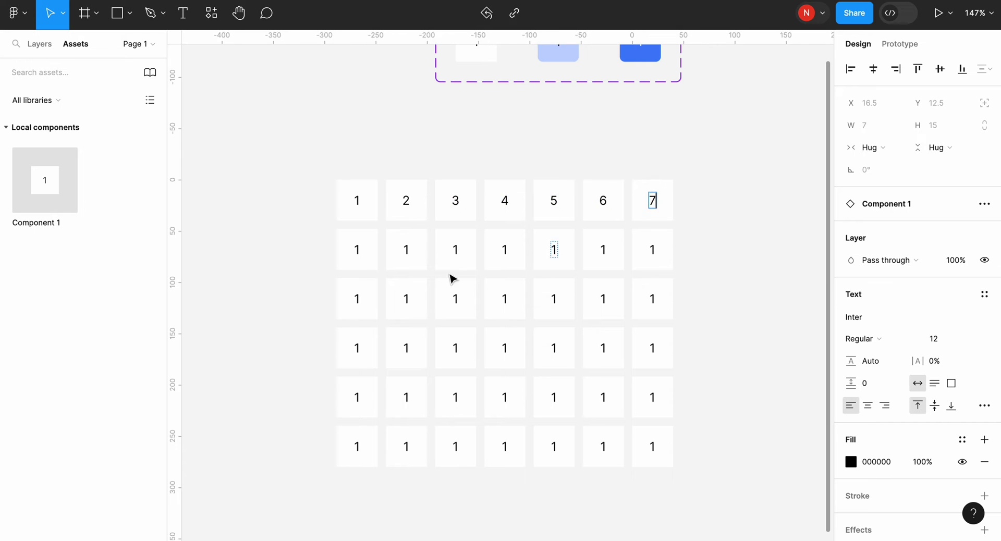
type("\t8\t9\t10\t11\t12\t13\t14\t15\t16\t")
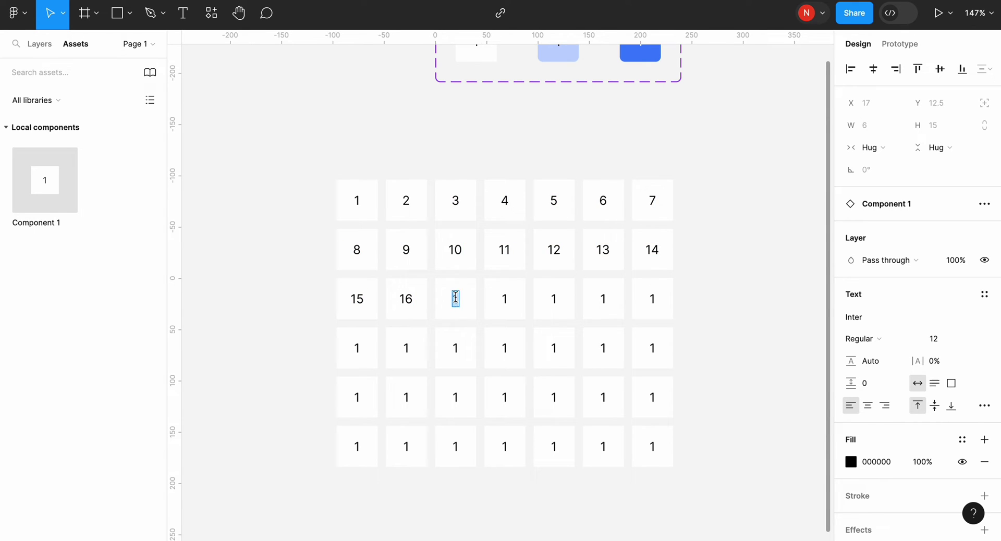
type("17\t18\t19\t20\t21\t22\t23\t24\t25\t26\t2")
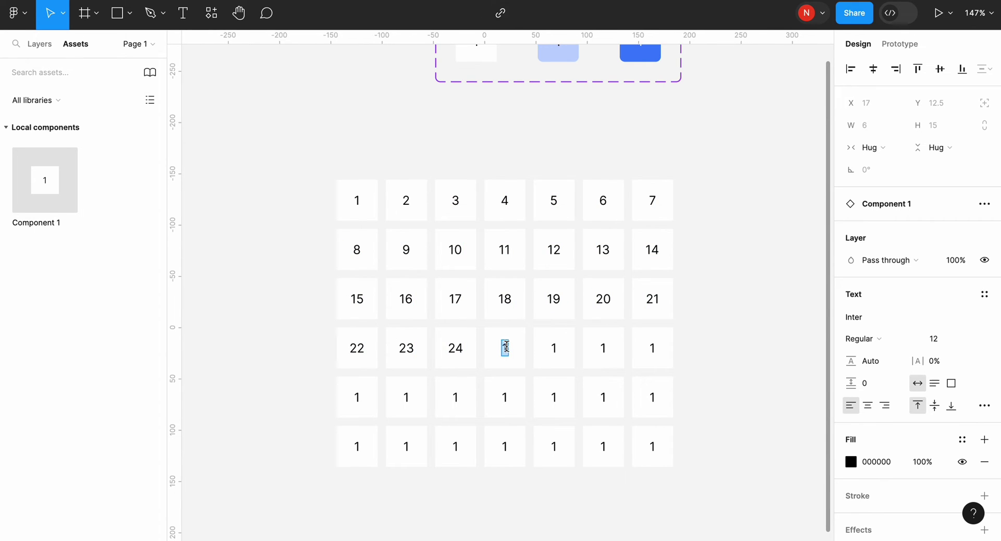
type("7\t28\t29\t30\t31")
Move the spare bottom row of instances to the top of the grid
left_click(706, 489)
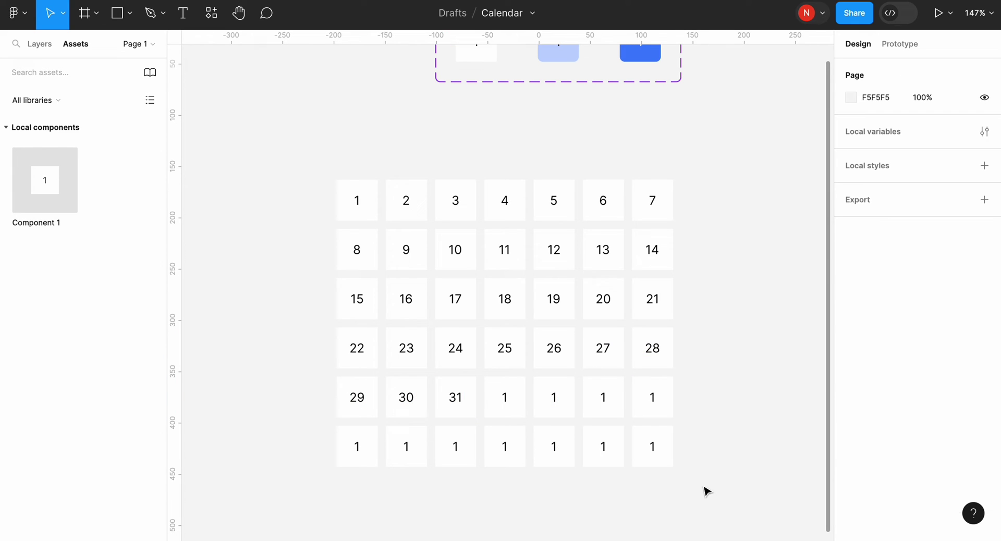
left_click_drag(710, 484, 307, 420)
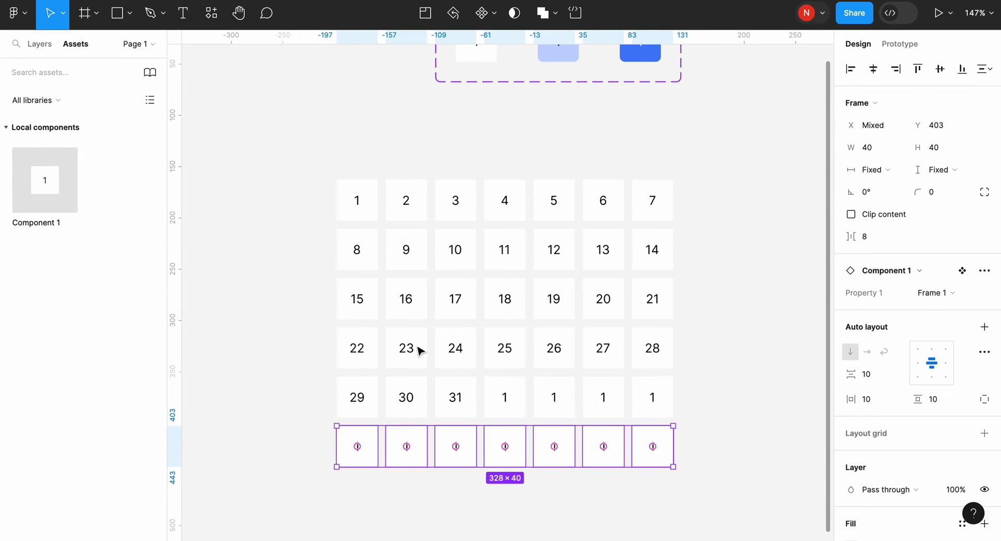
left_click_drag(418, 449, 418, 155)
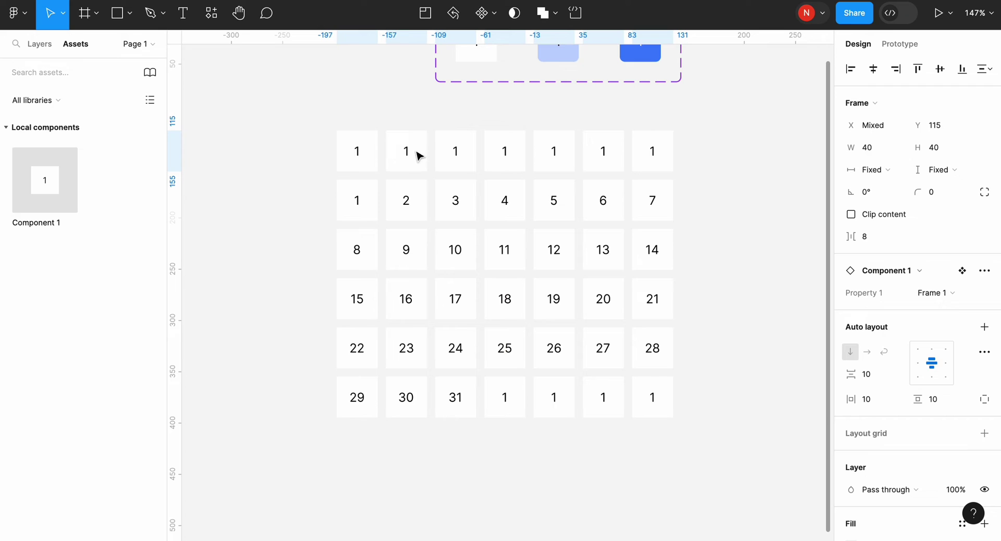
Relabel the first three top-row cells Mon, Tue and Wed
double_click(358, 156)
scroll(361, 153, "up", 5)
left_click(364, 150)
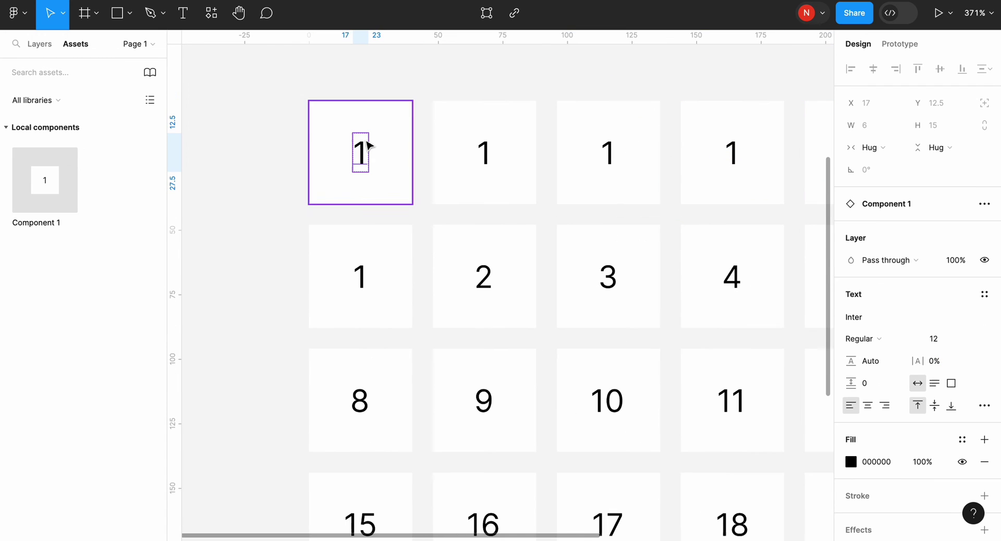
double_click(366, 146)
type("Mon")
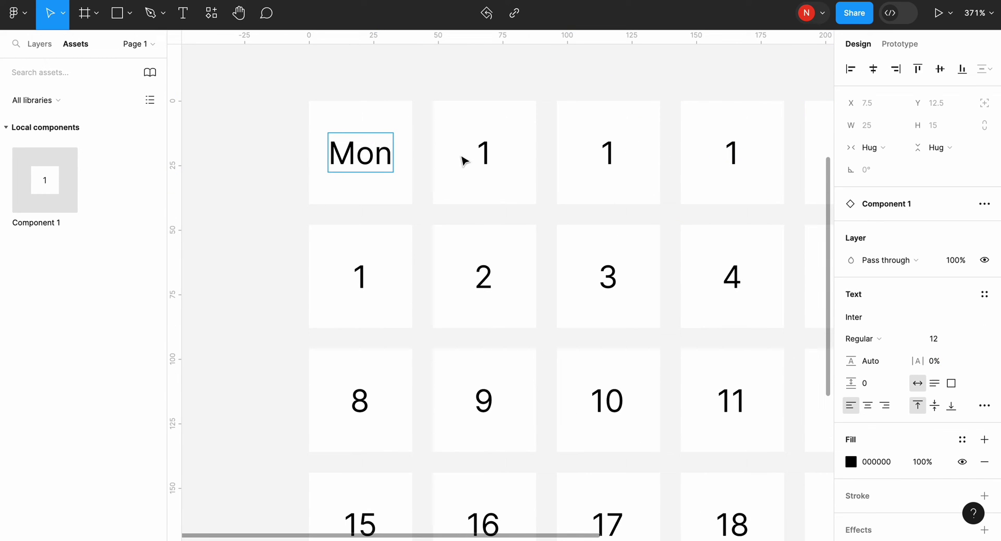
key("Tab")
type("Tue")
key("Tab")
type("We")
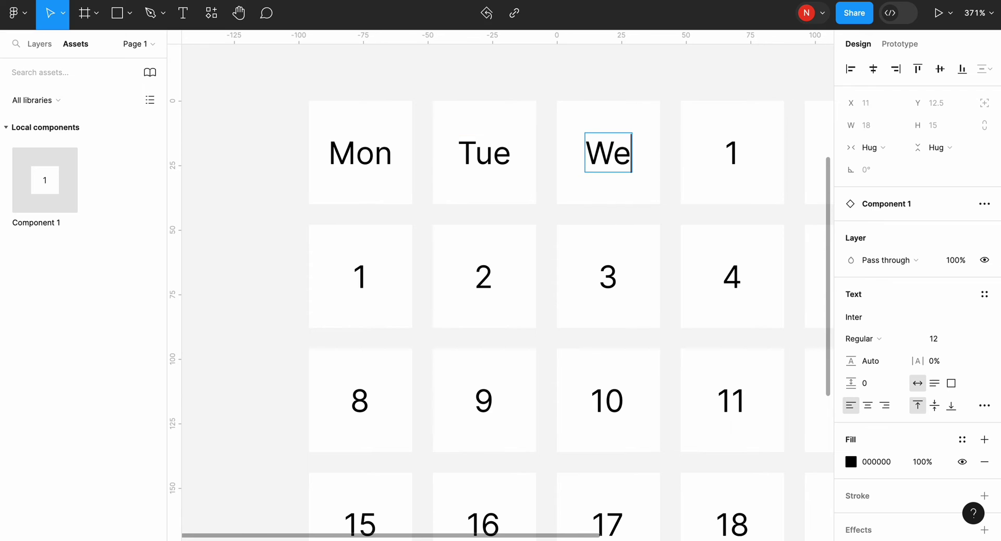
type("d")
Label the remaining top-row cells Thu, Fri, Sat and Sun
scroll(500, 286, "right", 4)
key("Tab")
type("Thu")
key("Tab")
type("F")
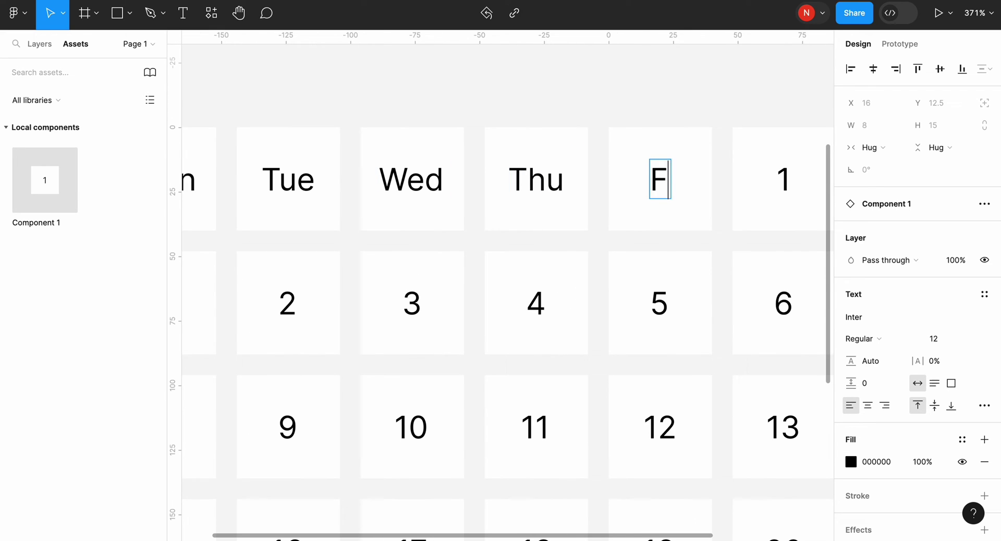
type("ri")
scroll(500, 287, "right", 3)
key("Tab")
type("Sat")
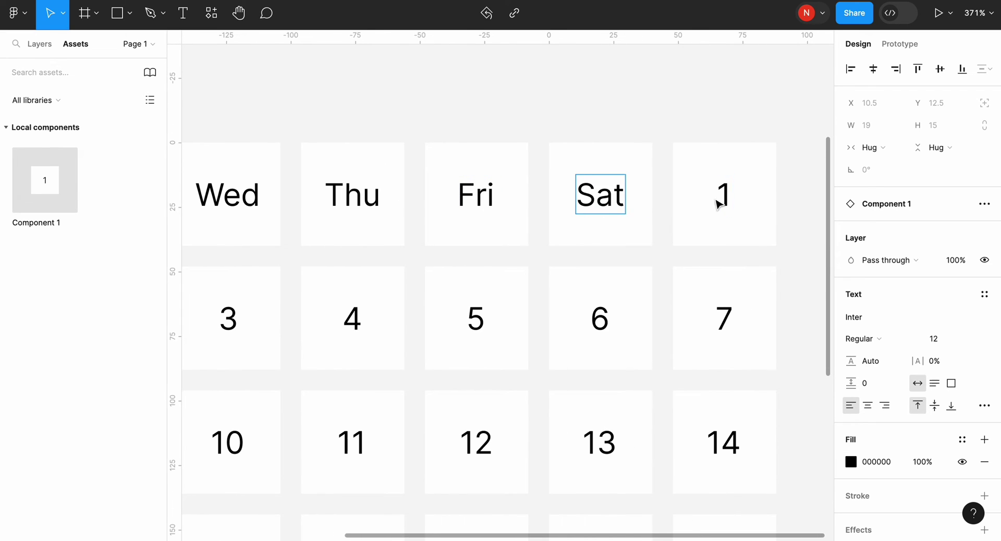
key("Tab")
type("Sun")
scroll(717, 203, "down", 10)
left_click(319, 165)
Move the whole calendar grid about 150 px down
left_click_drag(309, 134, 777, 407)
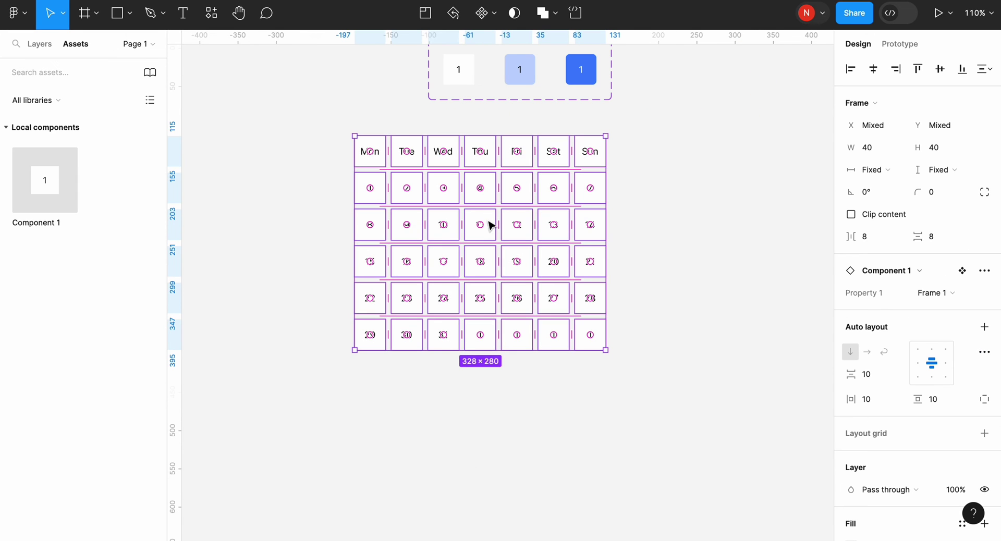
left_click_drag(489, 224, 489, 301)
left_click(312, 234)
Copy the Mon cell above the Thu column and retype it as January
left_click(376, 230)
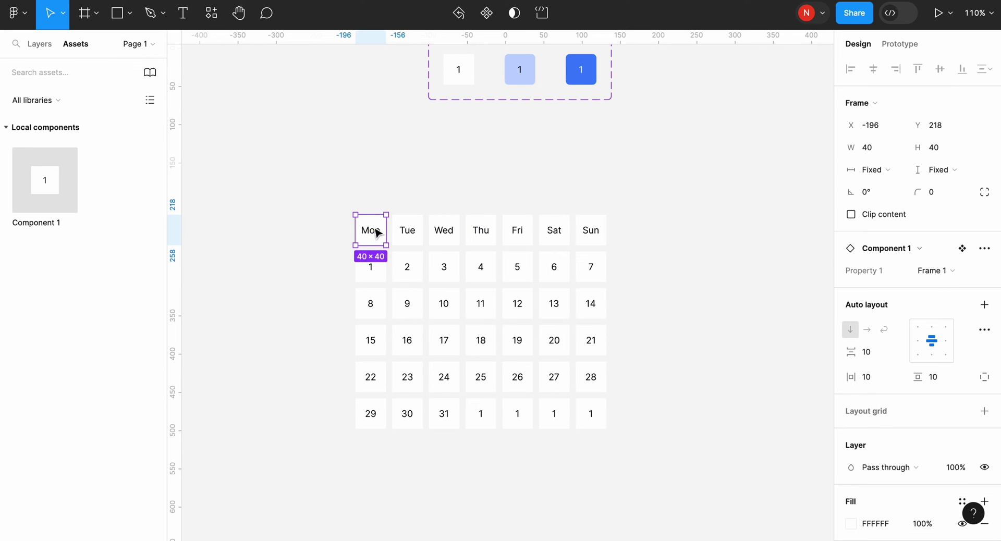
left_click_drag(376, 230, 489, 199)
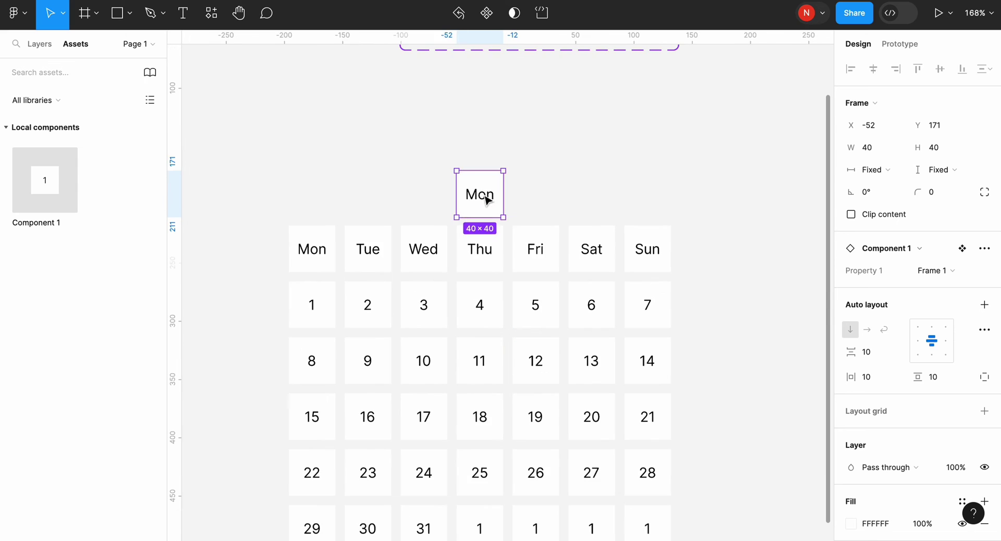
double_click(480, 195)
type("J")
scroll(480, 194, "up", 3)
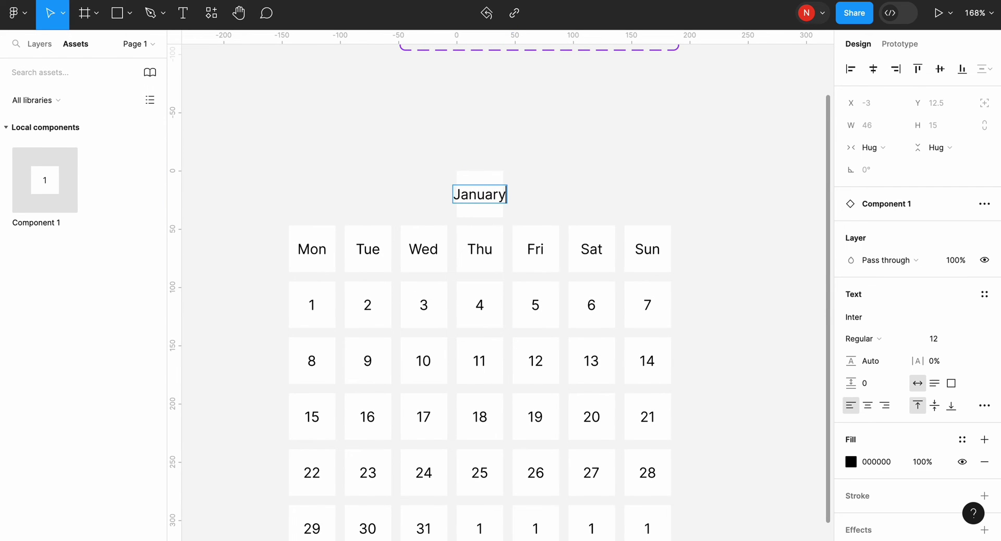
type("anuary")
key("Escape")
key("Escape")
Stretch the January cell to the 328 px grid width and select the header cells
left_click_drag(374, 196, 290, 195)
left_click_drag(506, 195, 670, 199)
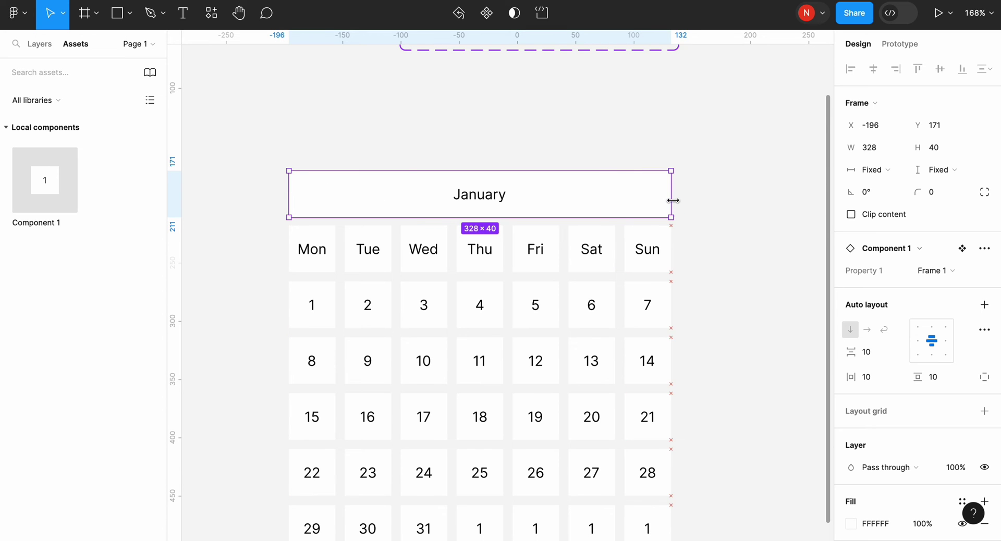
scroll(670, 200, "down", 2)
left_click(674, 205)
left_click(726, 219)
left_click_drag(732, 226, 311, 128)
Detach the January and Mon–Sun cells from Component 1 and ungroup them
right_click(391, 156)
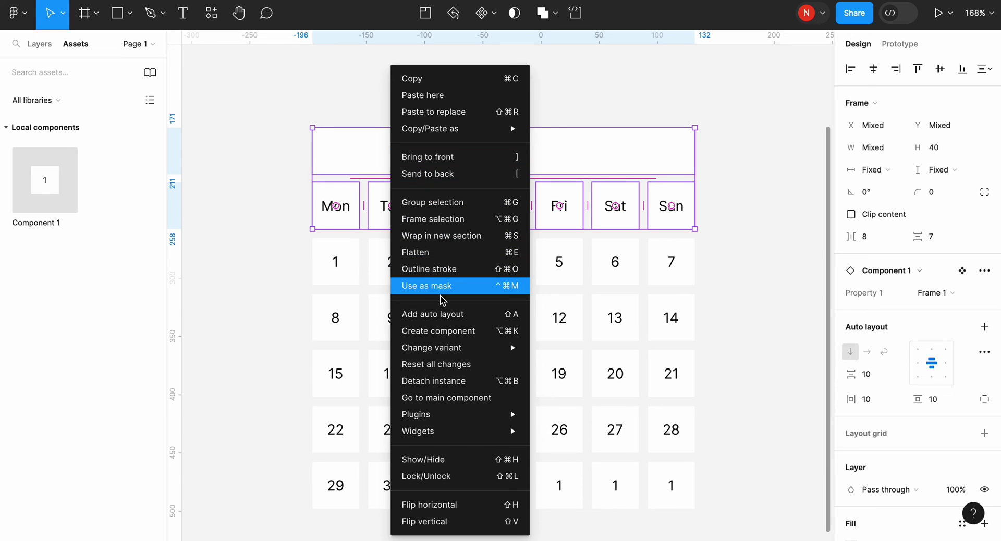
left_click(443, 386)
right_click(419, 159)
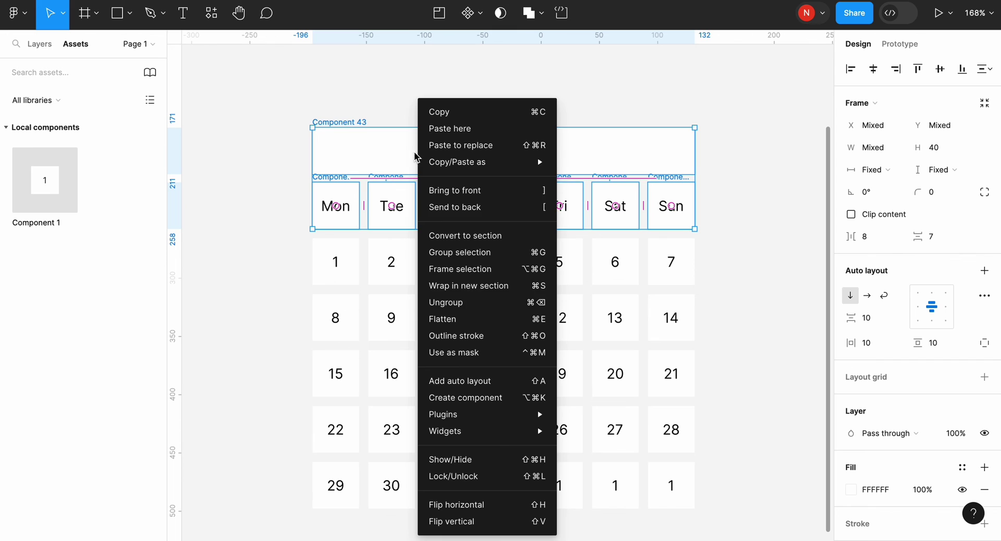
left_click(452, 302)
left_click(271, 184)
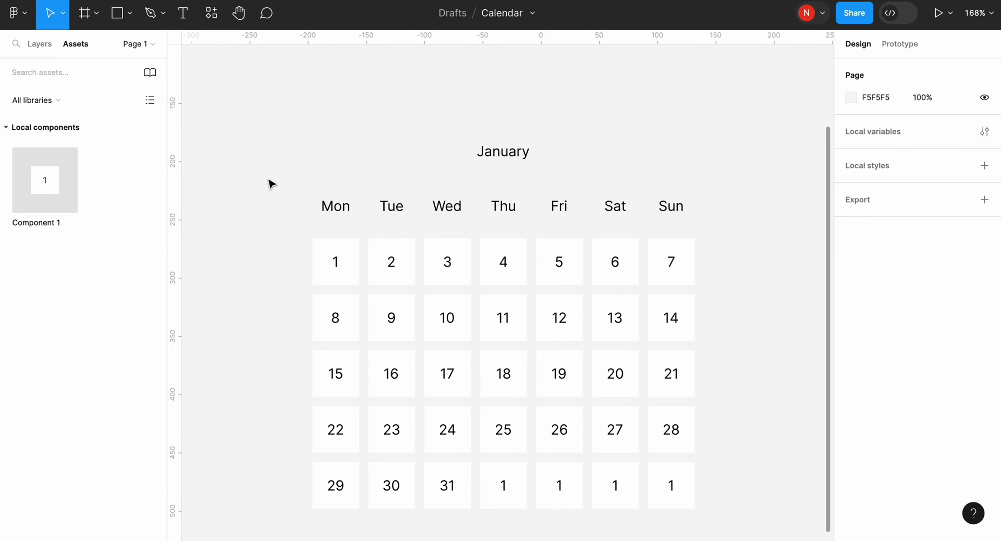
Draw a new frame right of the calendar, name it Test, and size it 400×400
scroll(271, 184, "down", 5)
left_click(97, 14)
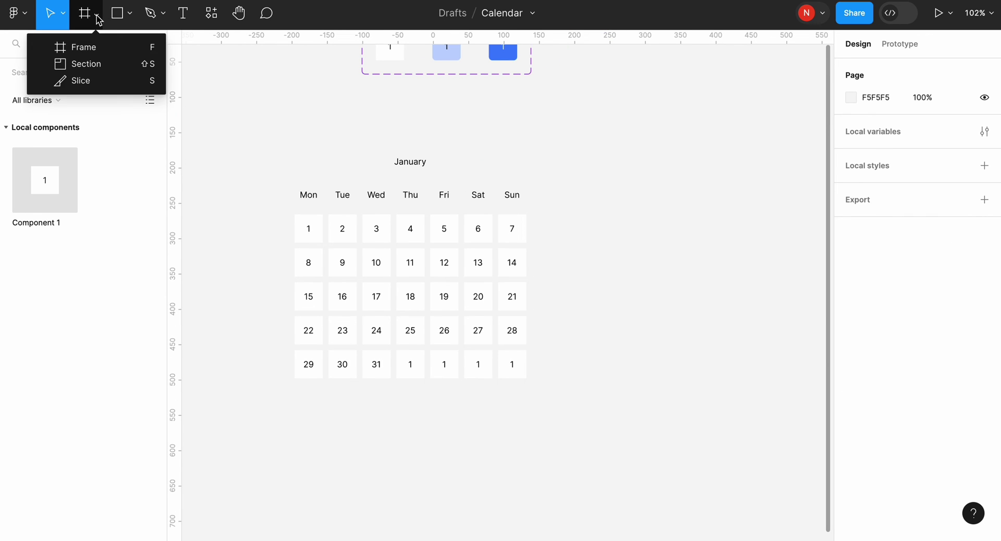
left_click(103, 45)
scroll(600, 220, "right", 3)
left_click_drag(499, 115, 775, 377)
left_click(879, 148)
type("300")
key("Return")
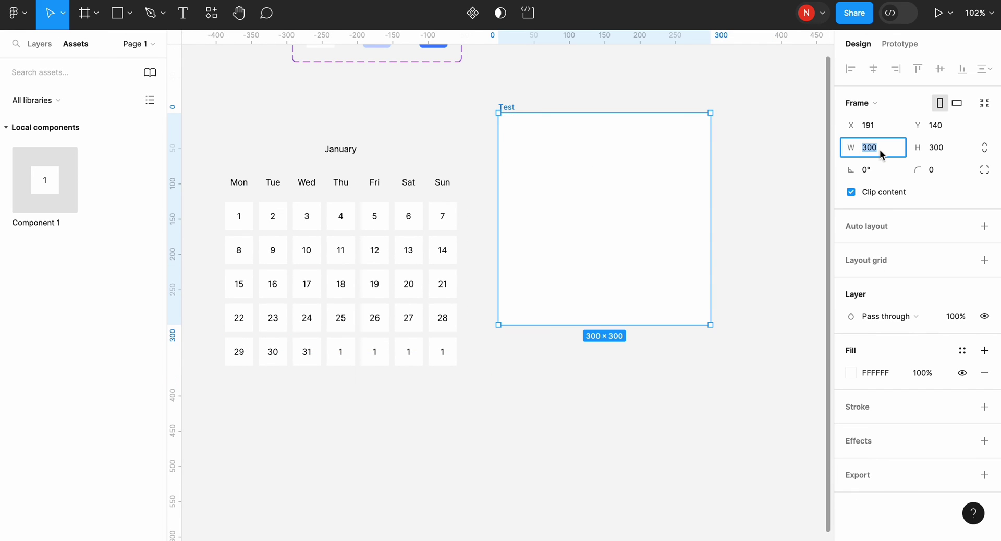
type("400")
key("Tab")
type("400")
key("Return")
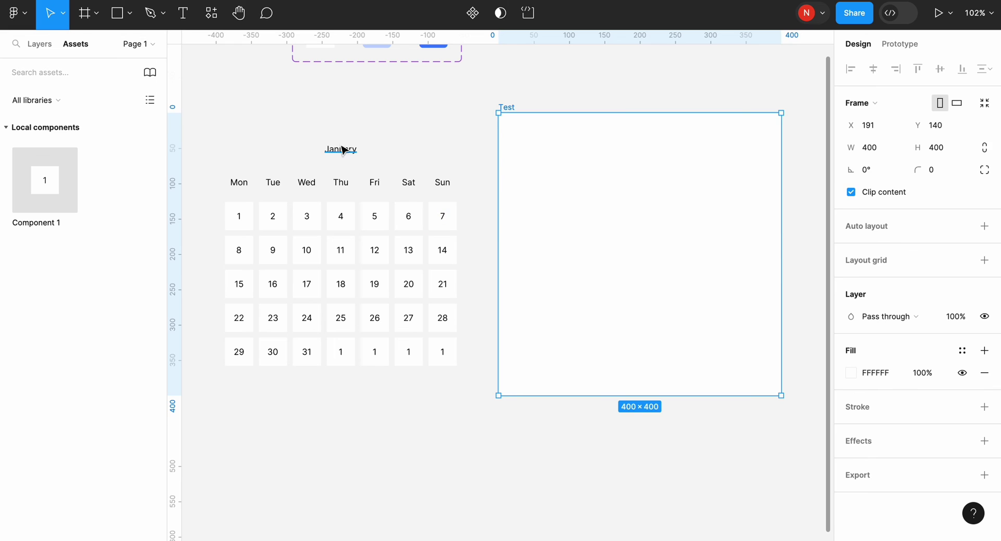
Select all the calendar layers and move them into the Test frame
left_click(343, 151)
left_click_drag(214, 115, 473, 419)
left_click_drag(354, 260, 644, 254)
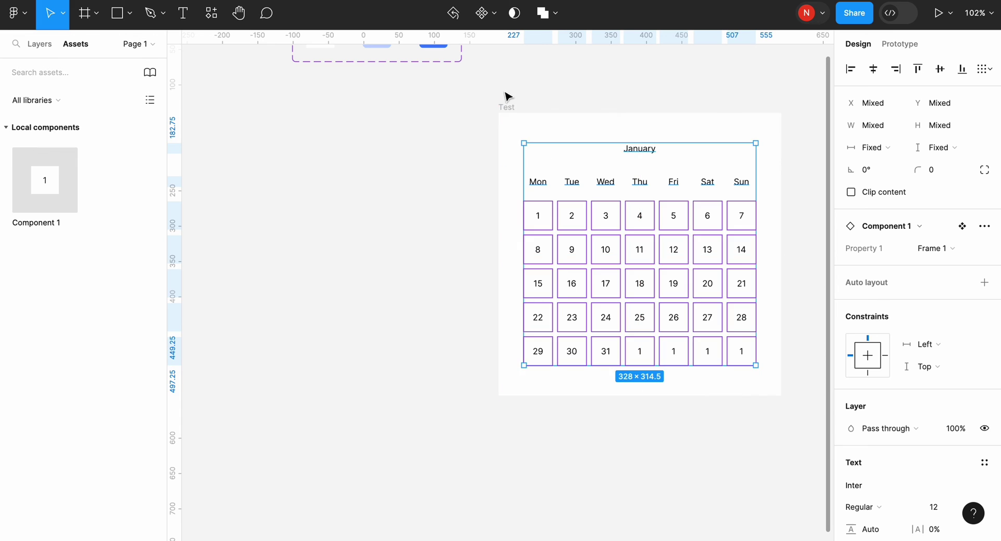
Delete the leftover 1 cells after the 31st
left_click(506, 107)
left_click(805, 358)
left_click(641, 352)
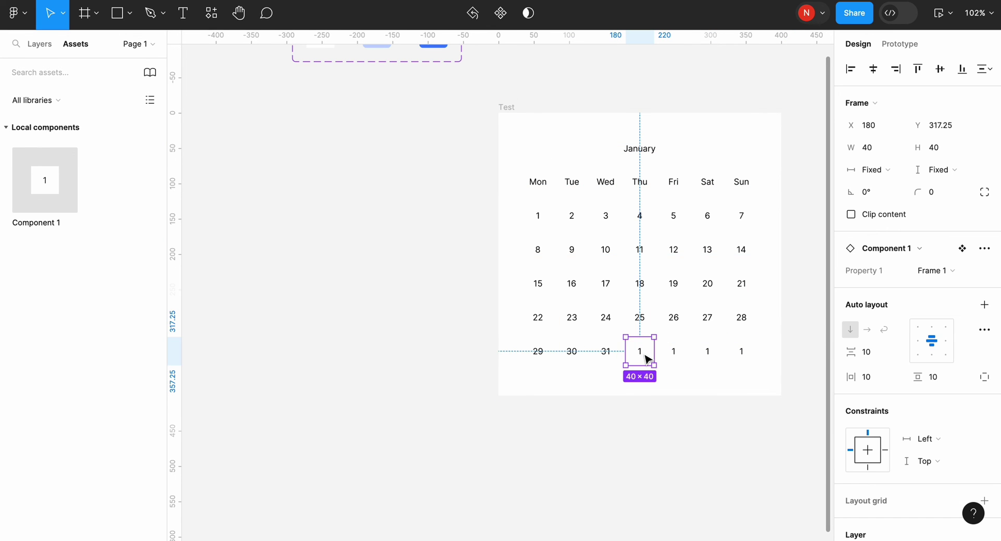
key("Delete")
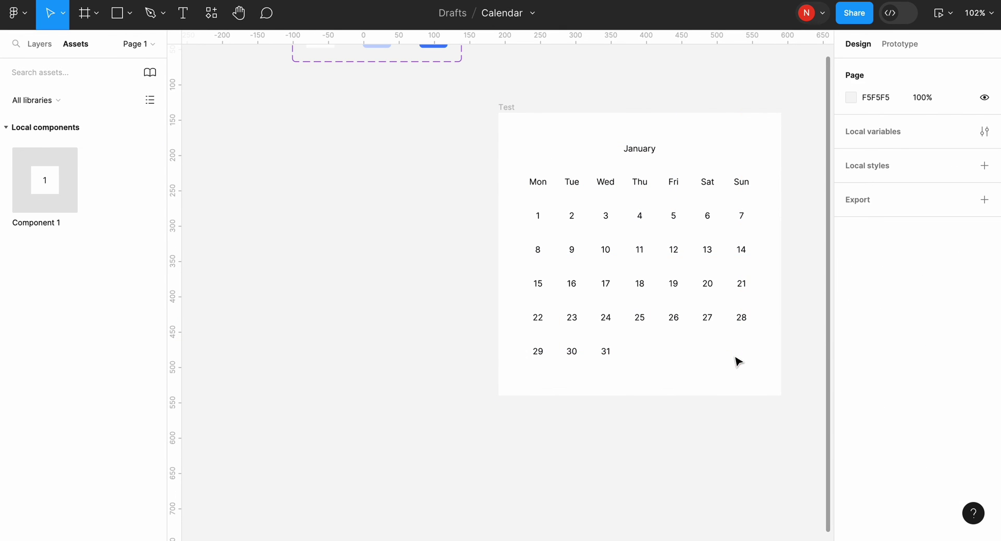
Preview the Test frame as a prototype and pick the 26th to see it highlight
left_click(508, 107)
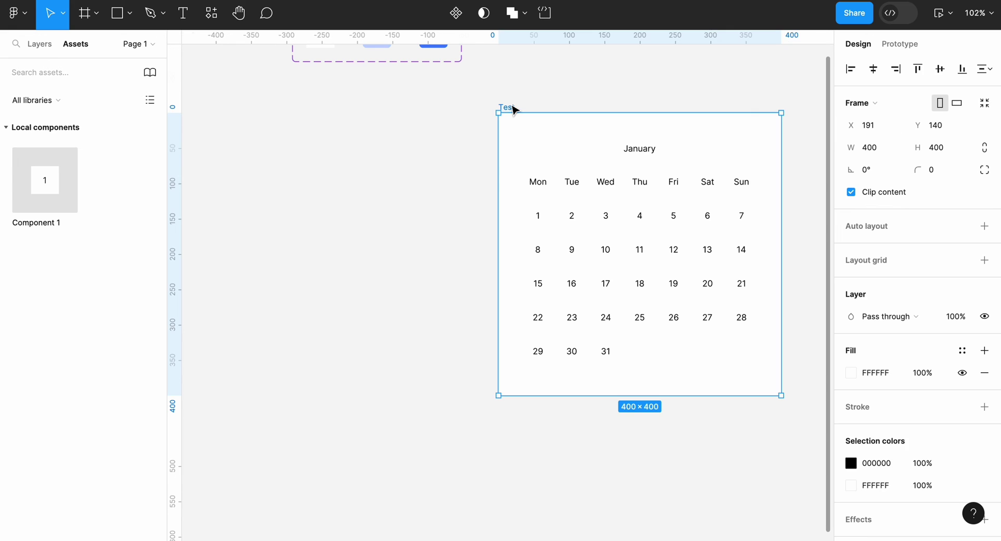
left_click(940, 18)
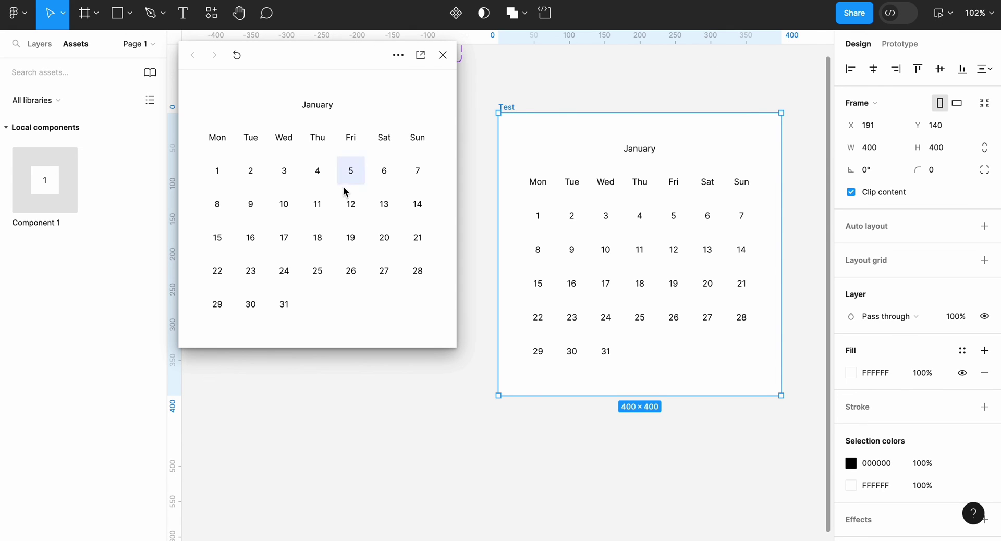
left_click(352, 281)
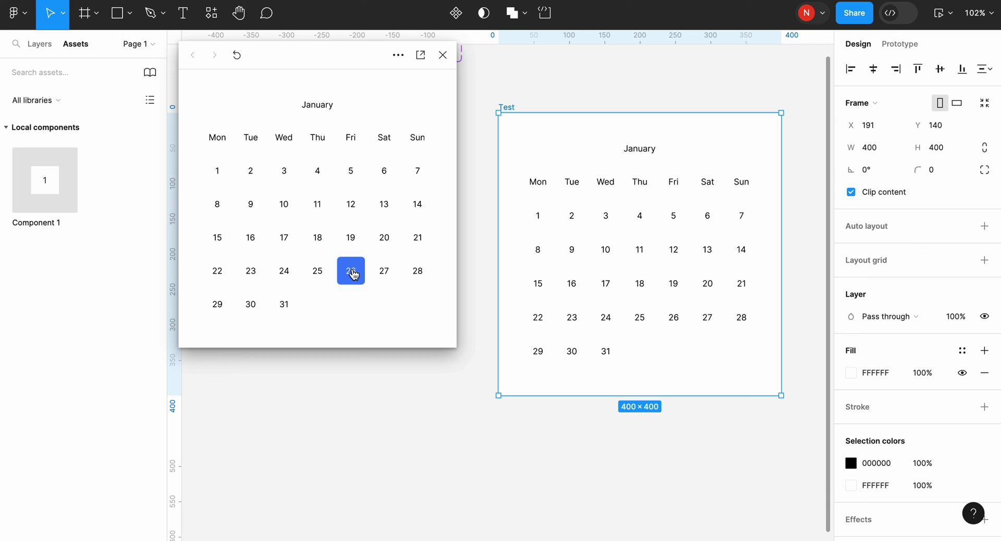